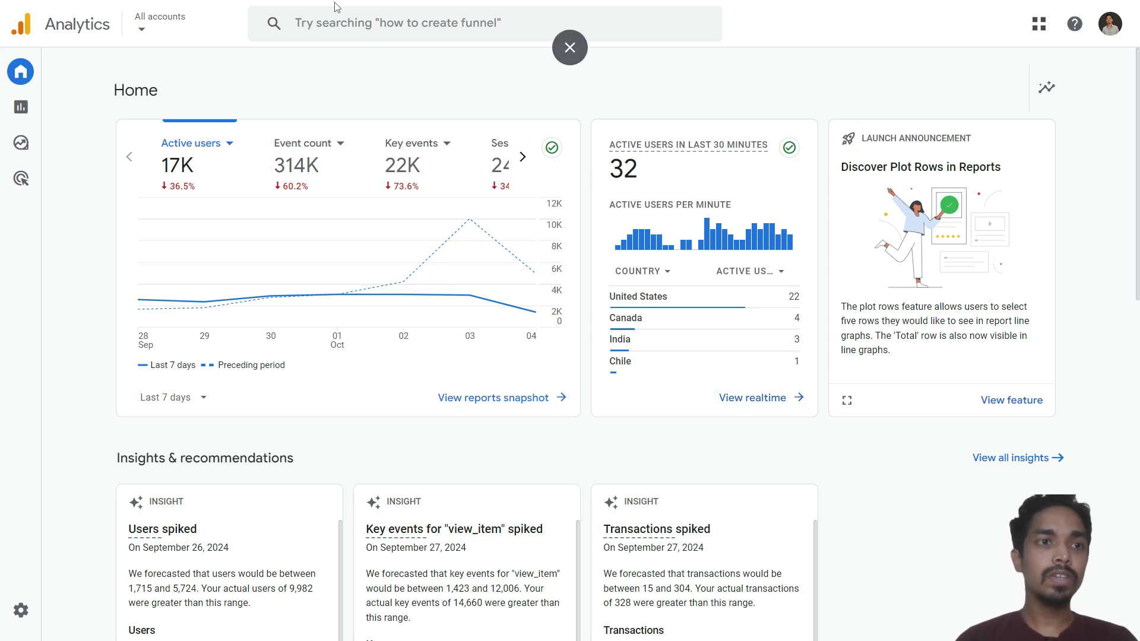
- Go to the Explore section from the left navigation rail
mouse_move(18, 142)
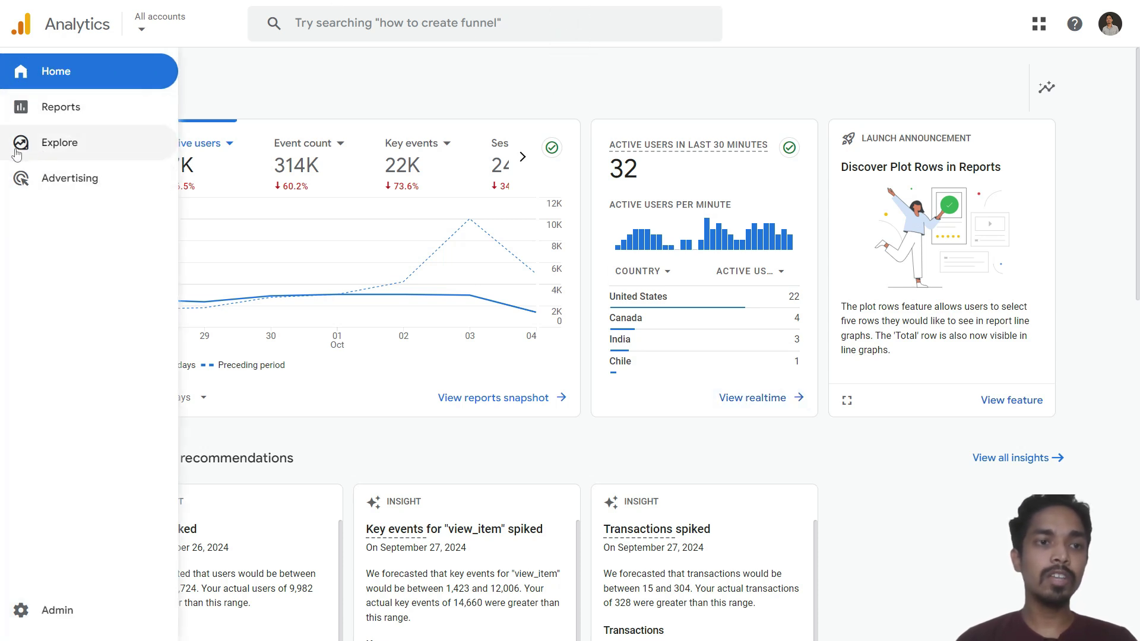
left_click(47, 149)
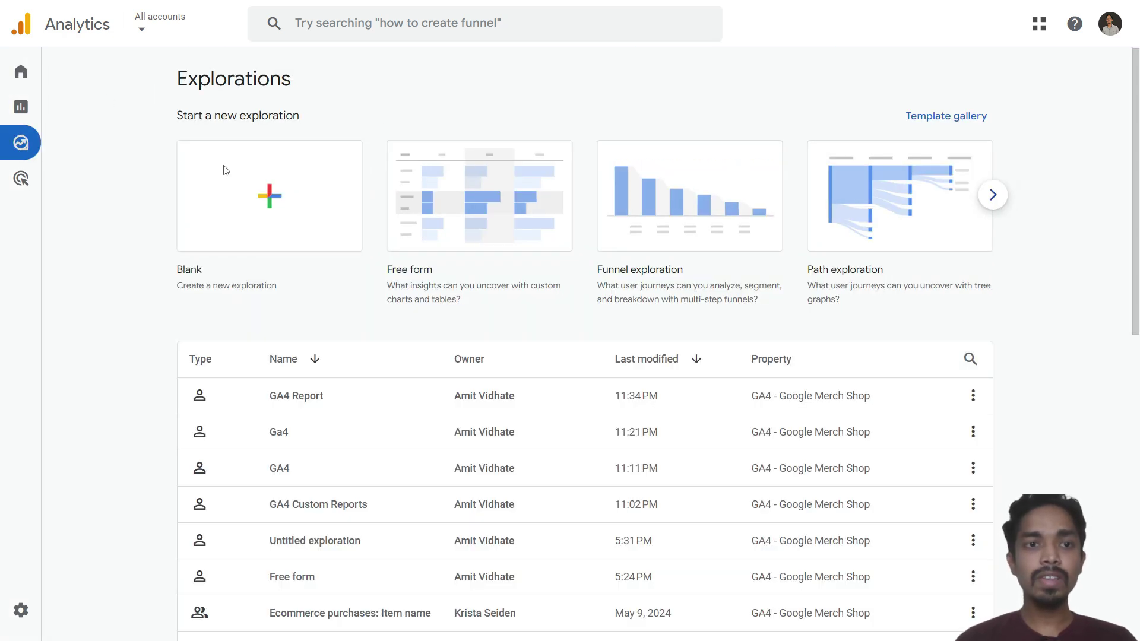
- Start a Blank exploration and rename it 'GA4'
left_click(282, 202)
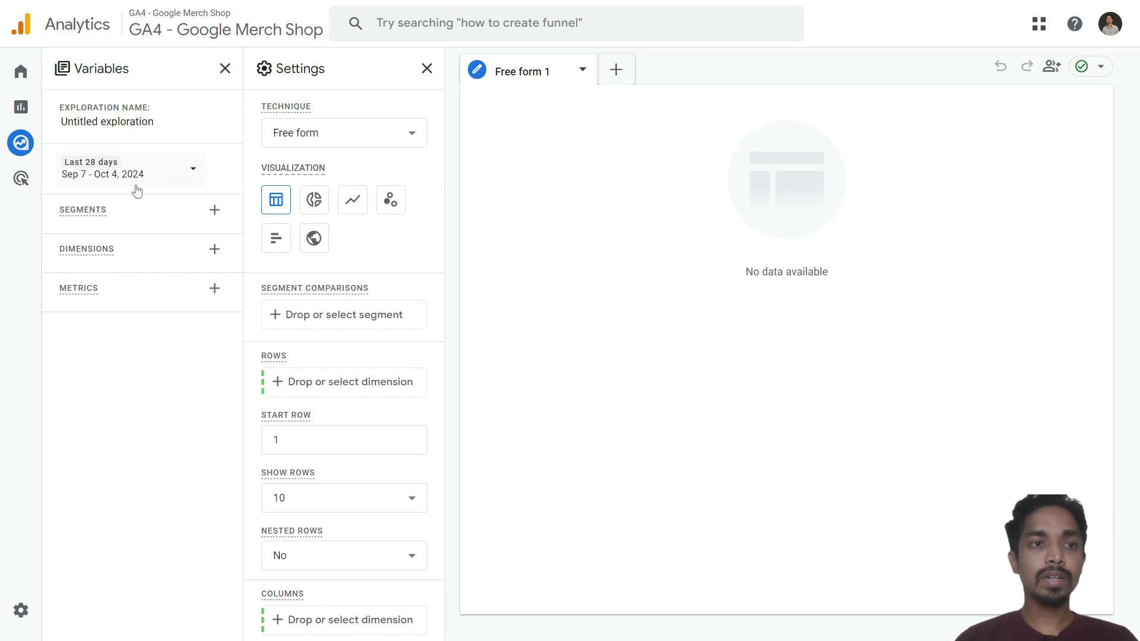
left_click(94, 119)
type("GA4")
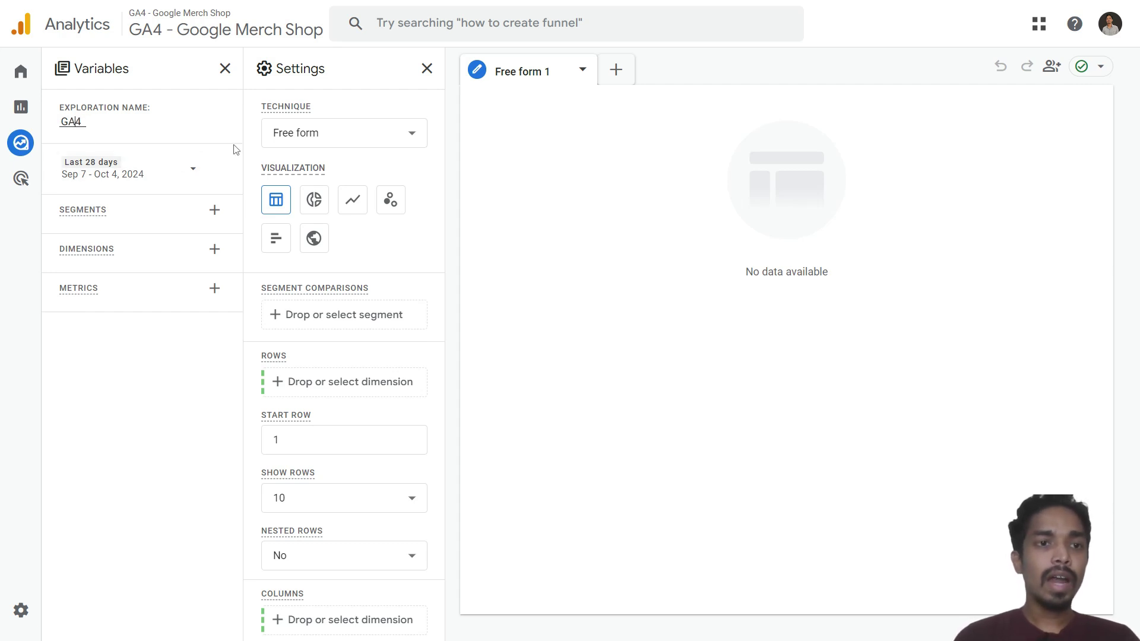
key("Return")
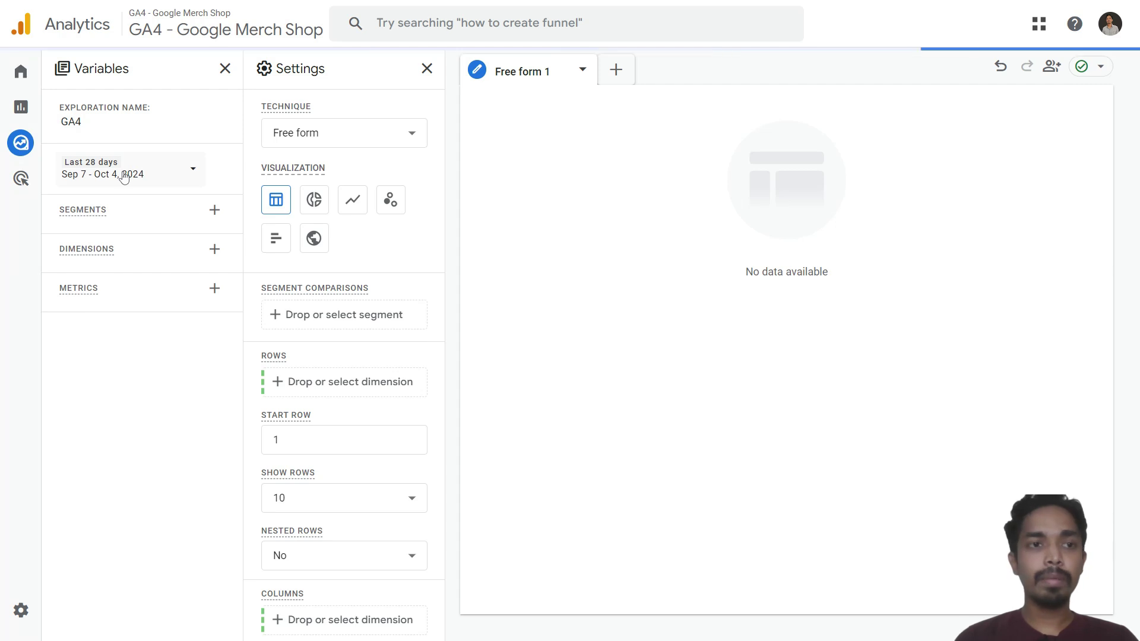
- Apply the Last 90 days date range (Jul 7 – Oct 4, 2024)
left_click(123, 177)
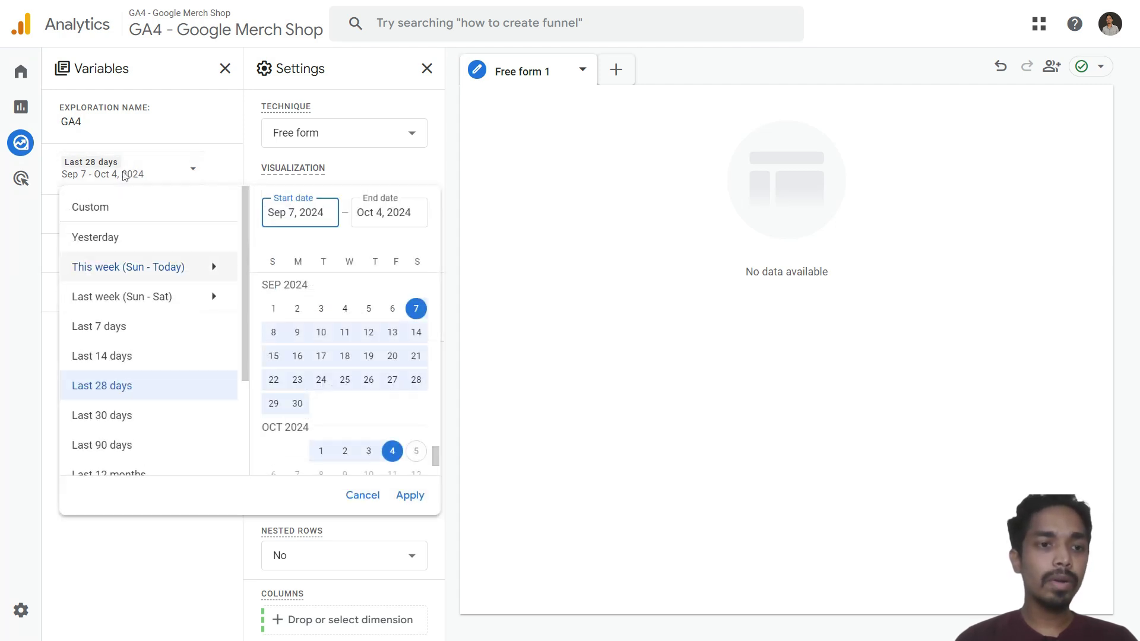
scroll(126, 332, "down", 2)
left_click(127, 368)
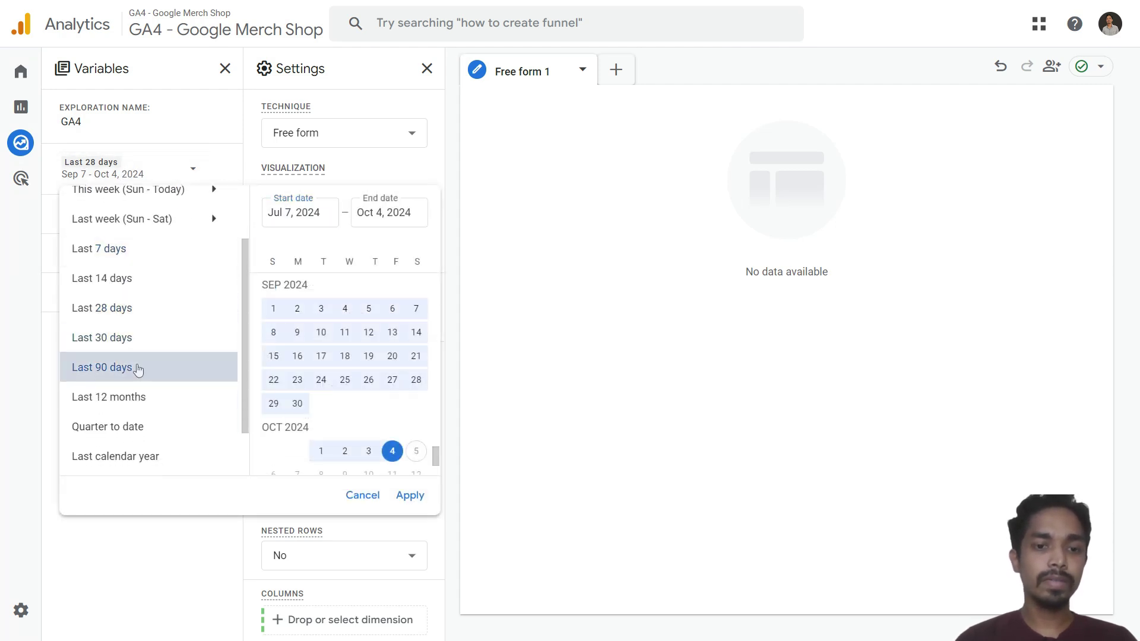
left_click(409, 495)
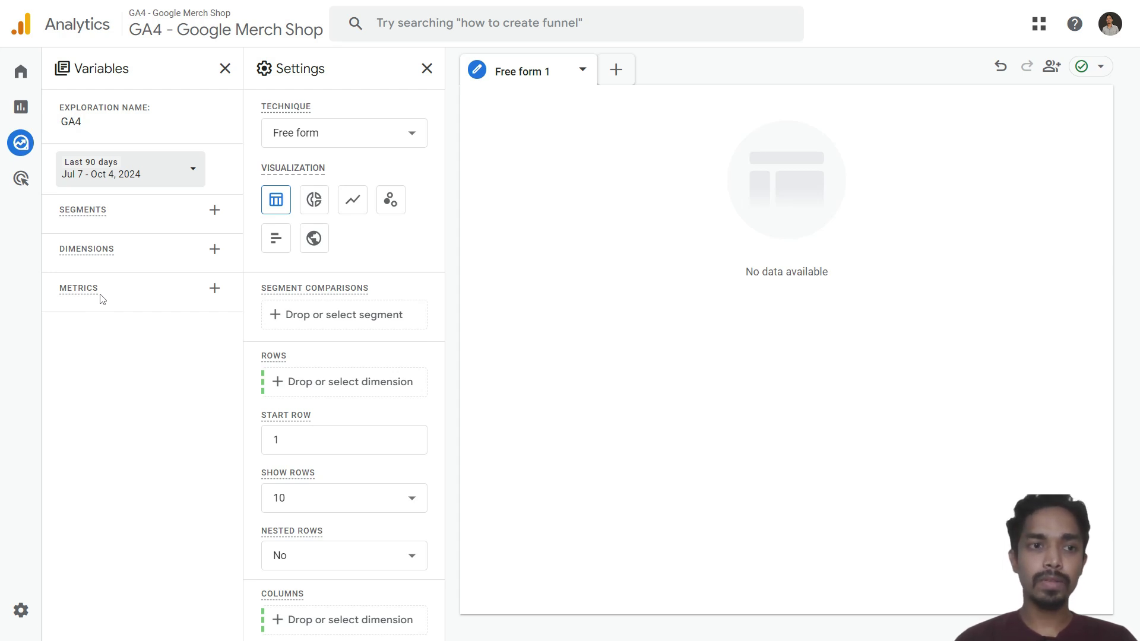
- Import the Session campaign and Session source / medium dimensions
left_click(215, 250)
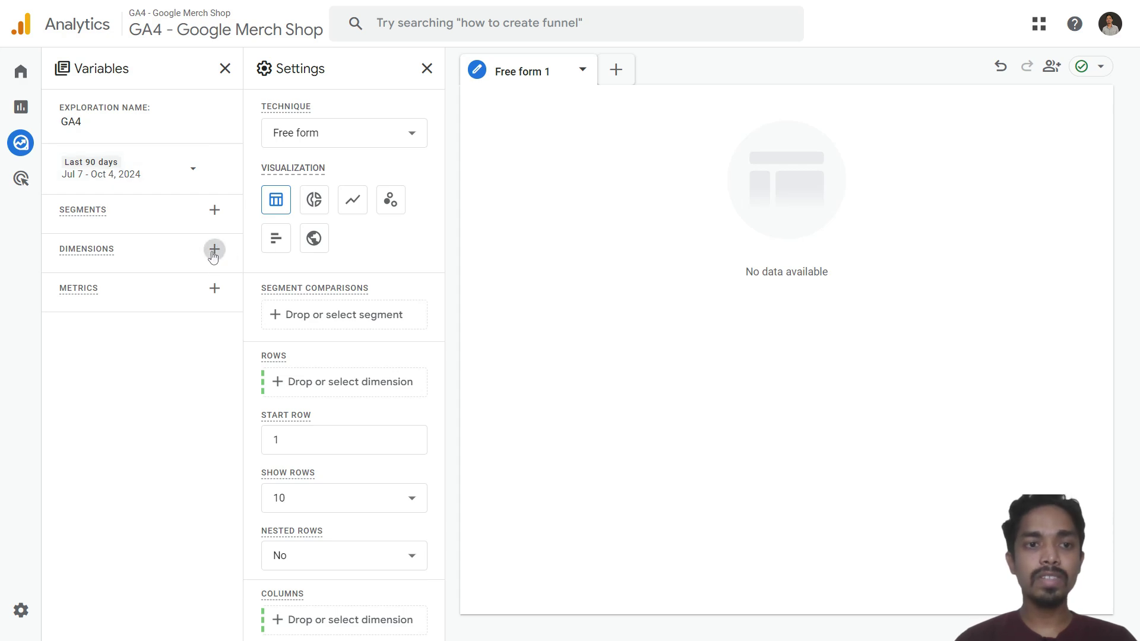
left_click(578, 24)
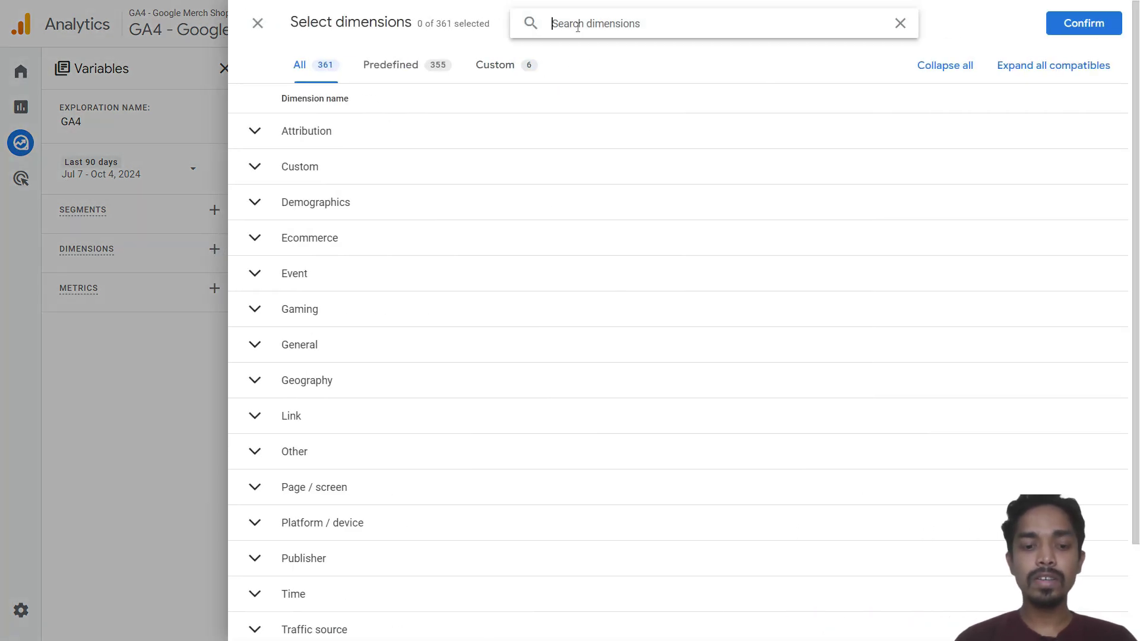
type("session")
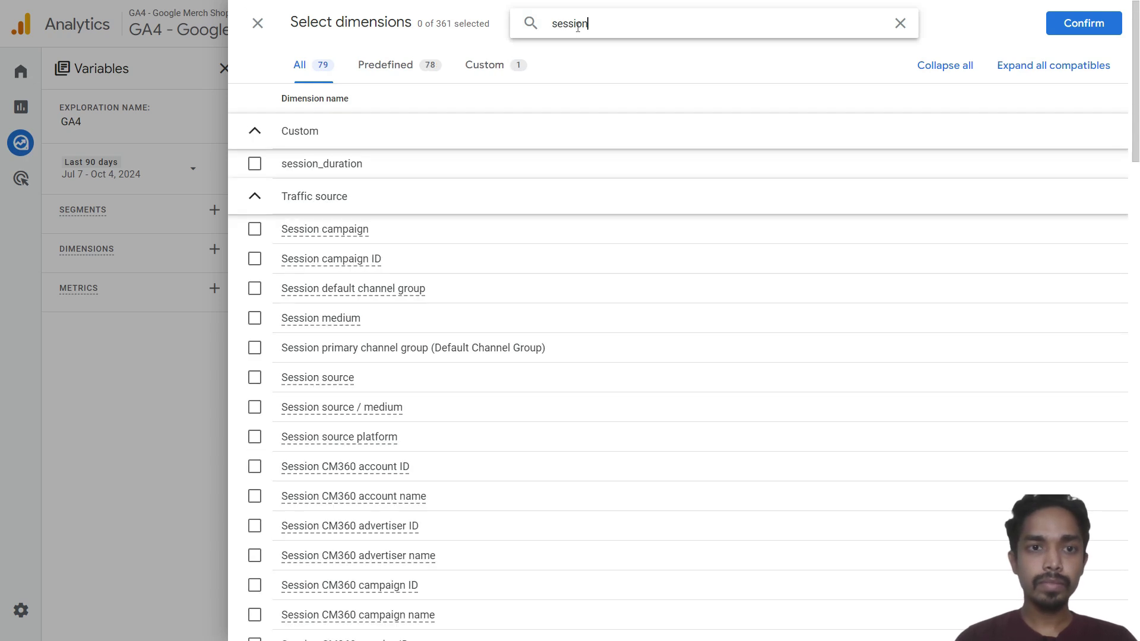
left_click(255, 230)
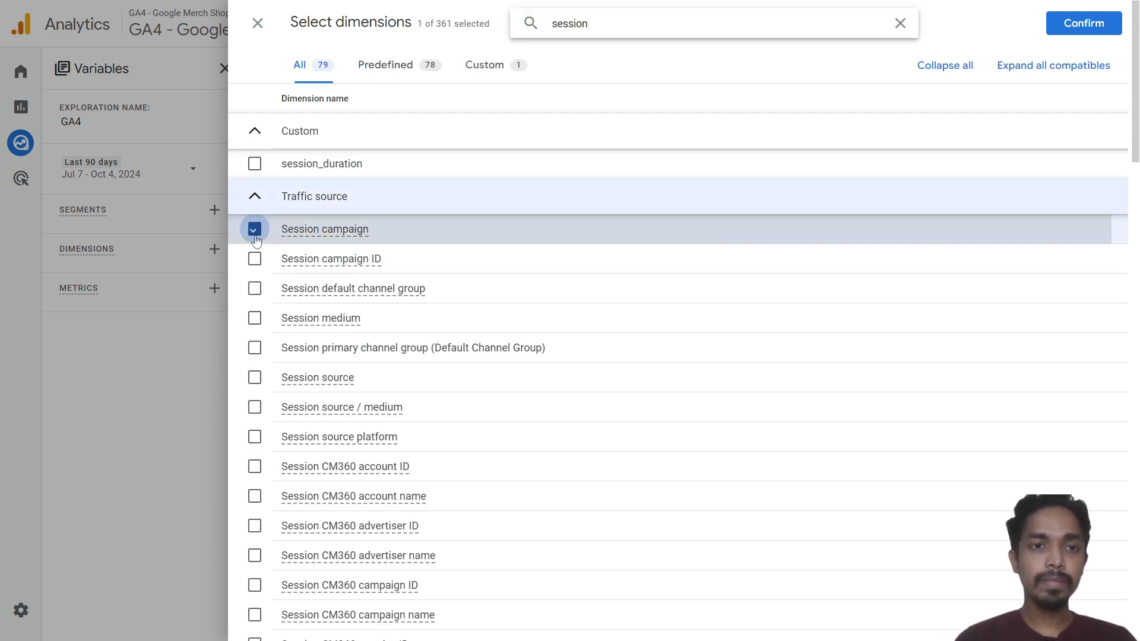
left_click(255, 407)
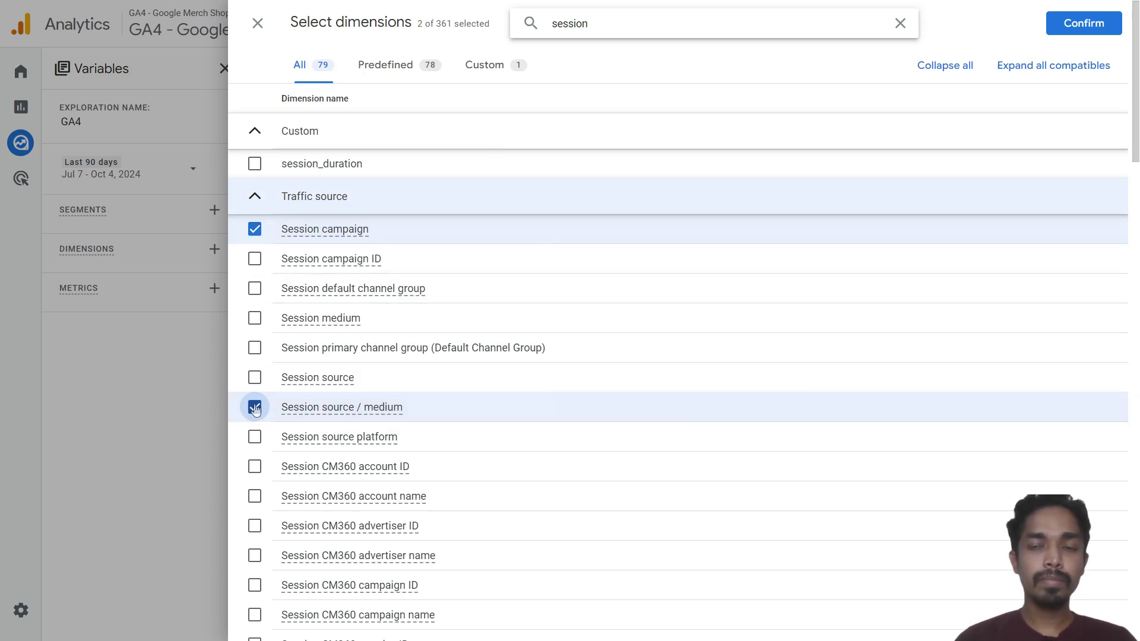
left_click(1082, 24)
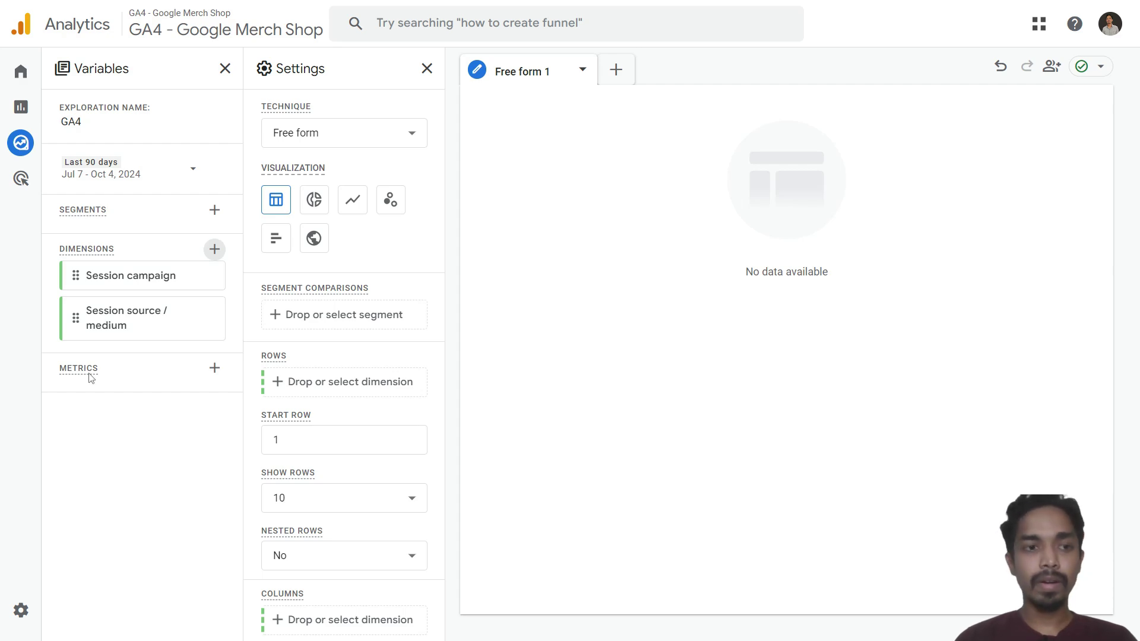
- Select the Purchases and Purchase revenue metrics from a 'pur' search
left_click(215, 368)
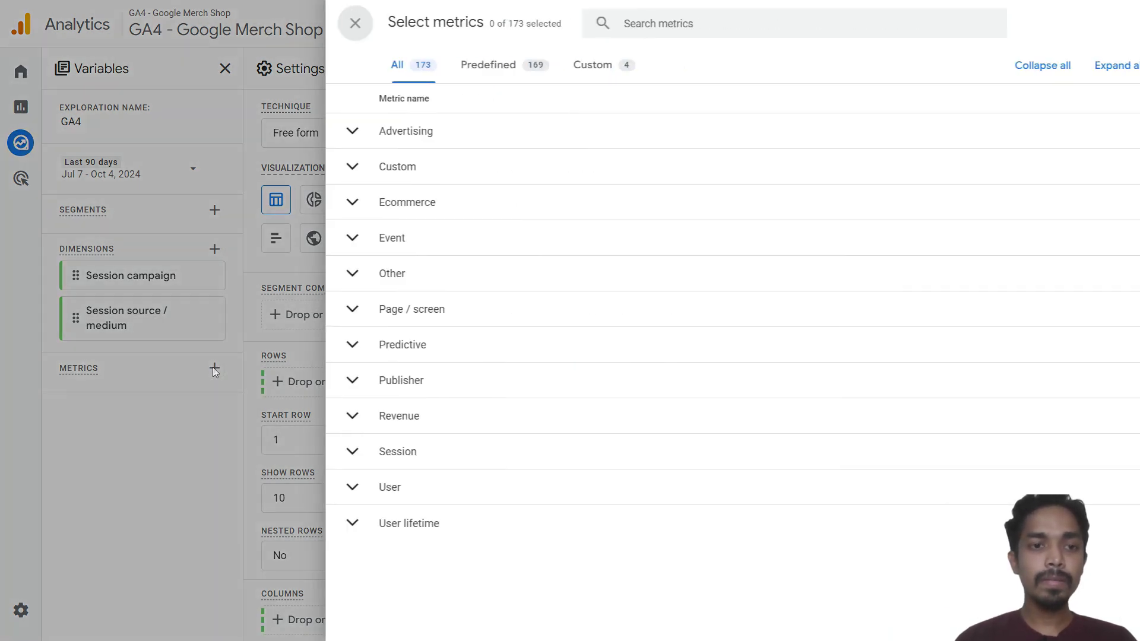
left_click(633, 29)
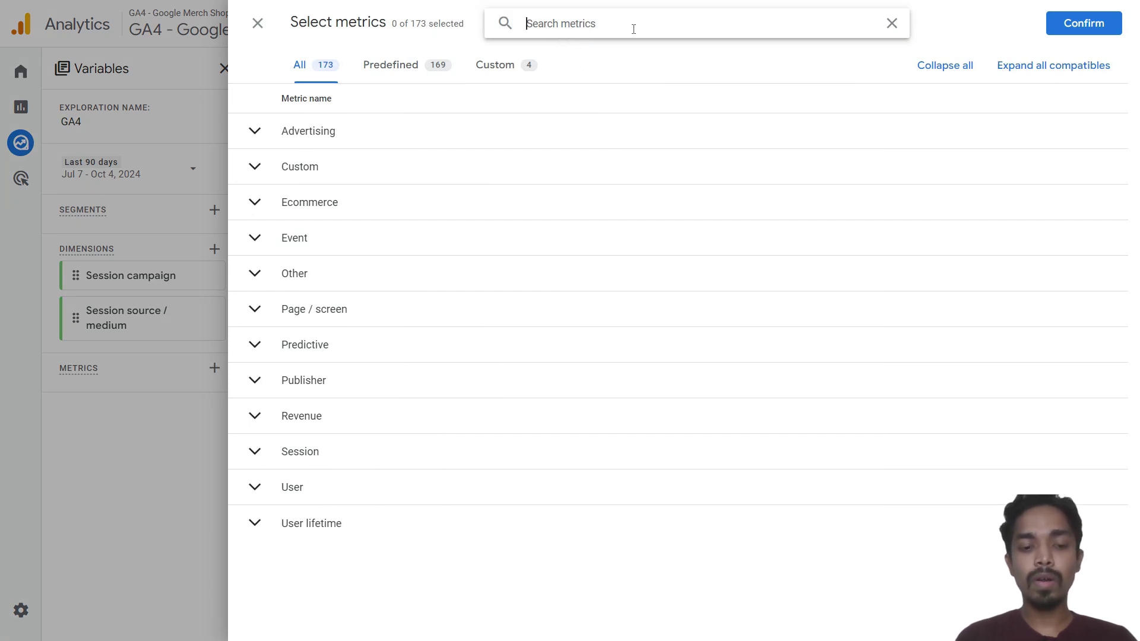
type("purch")
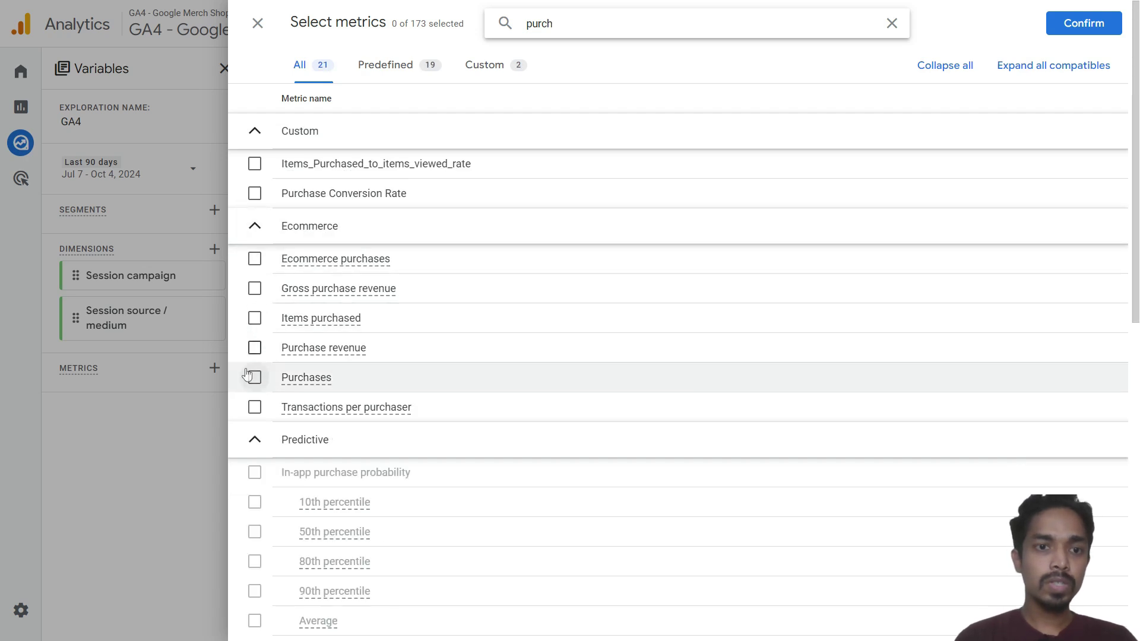
left_click(254, 379)
left_click(254, 349)
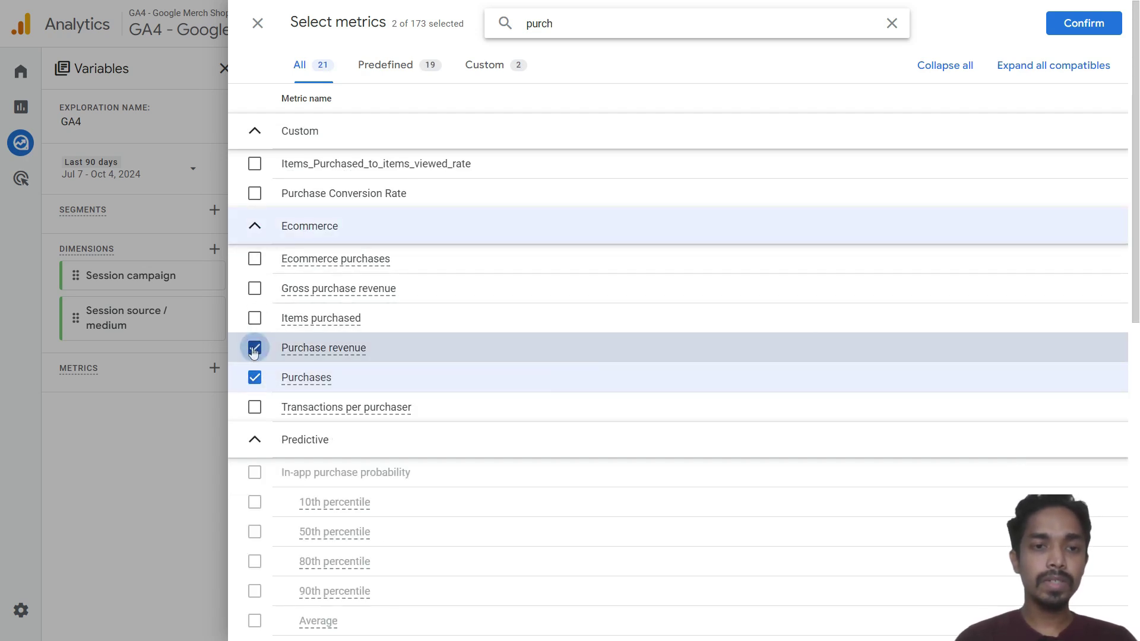
- Also select Sessions, Bounce rate and Average session duration
double_click(545, 26)
type("session")
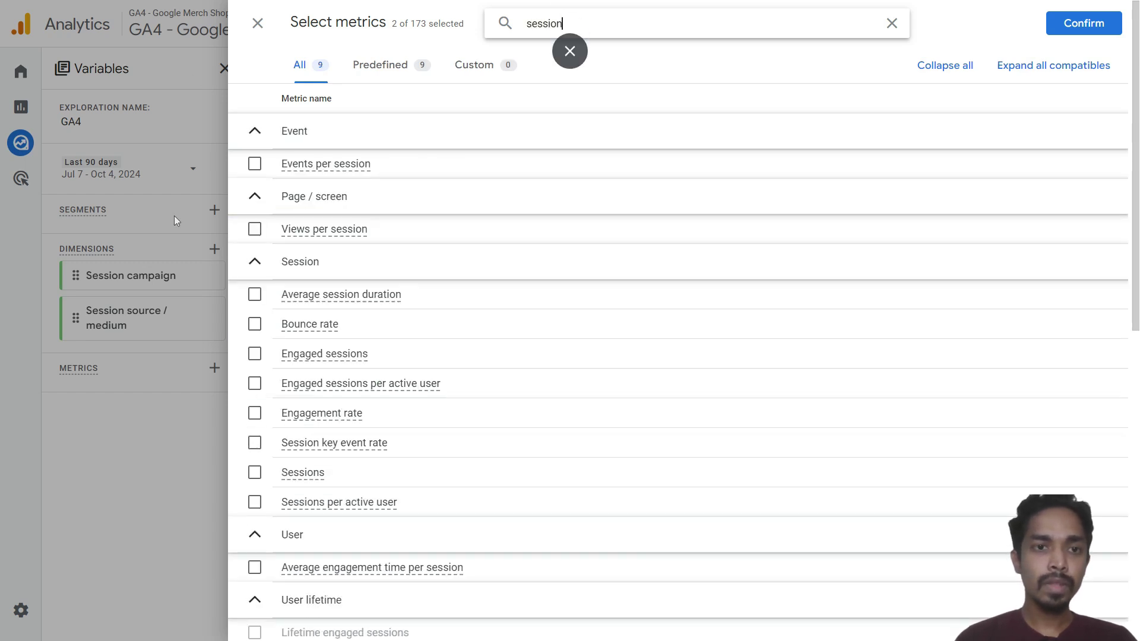
left_click(255, 472)
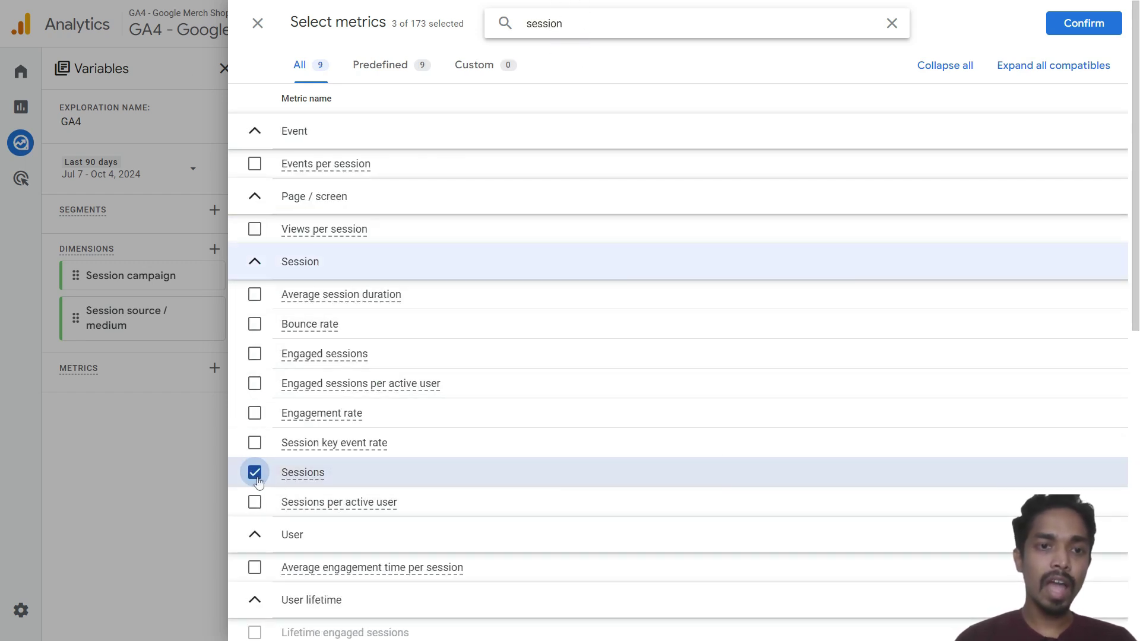
left_click(255, 324)
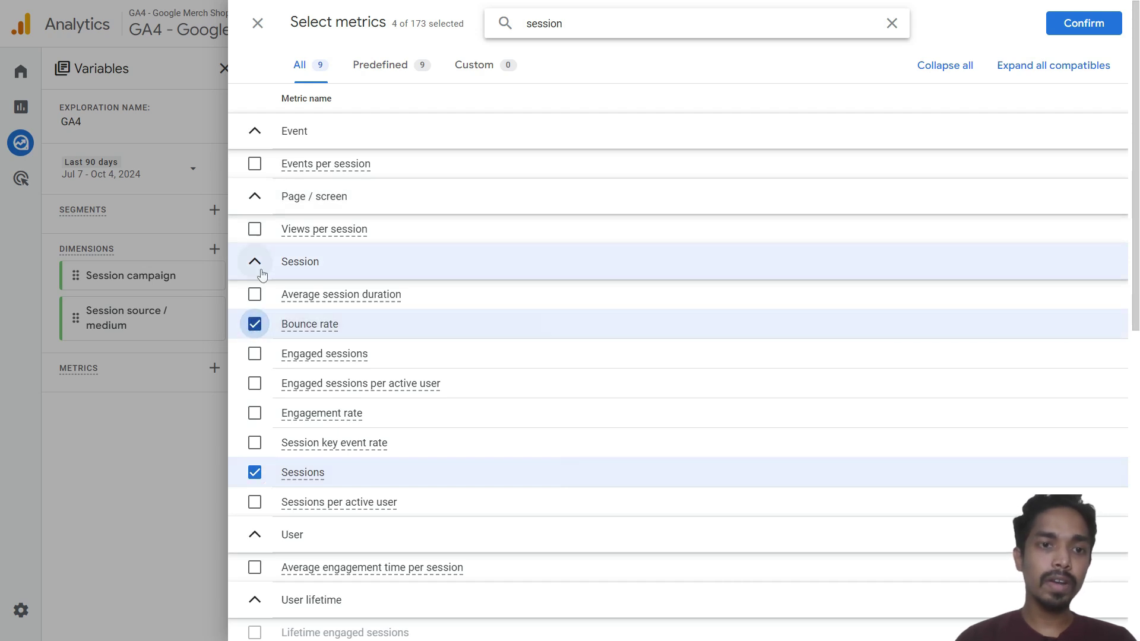
left_click(254, 295)
scroll(392, 585, "down", 1)
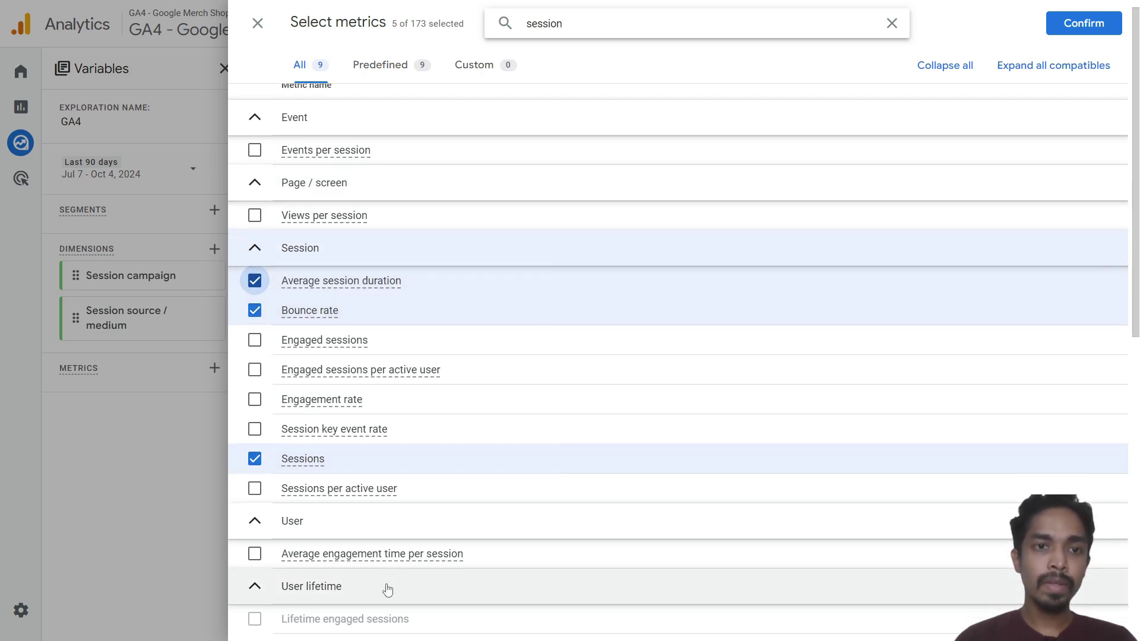
- Add Add to carts and Checkouts, then import all seven metrics
double_click(549, 24)
type("add")
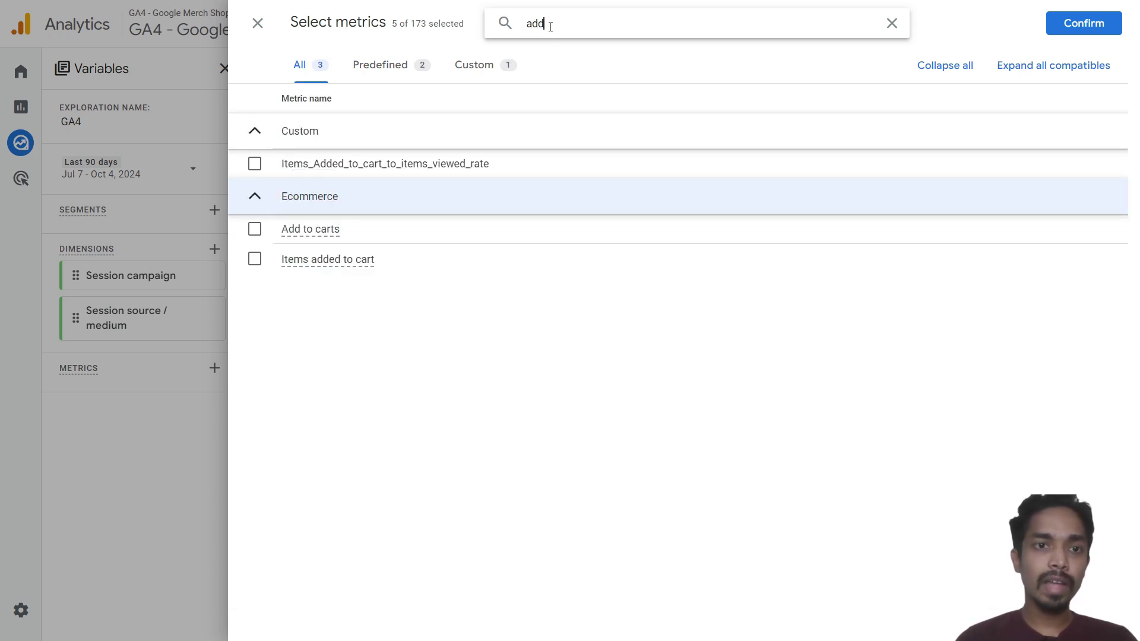
left_click(254, 229)
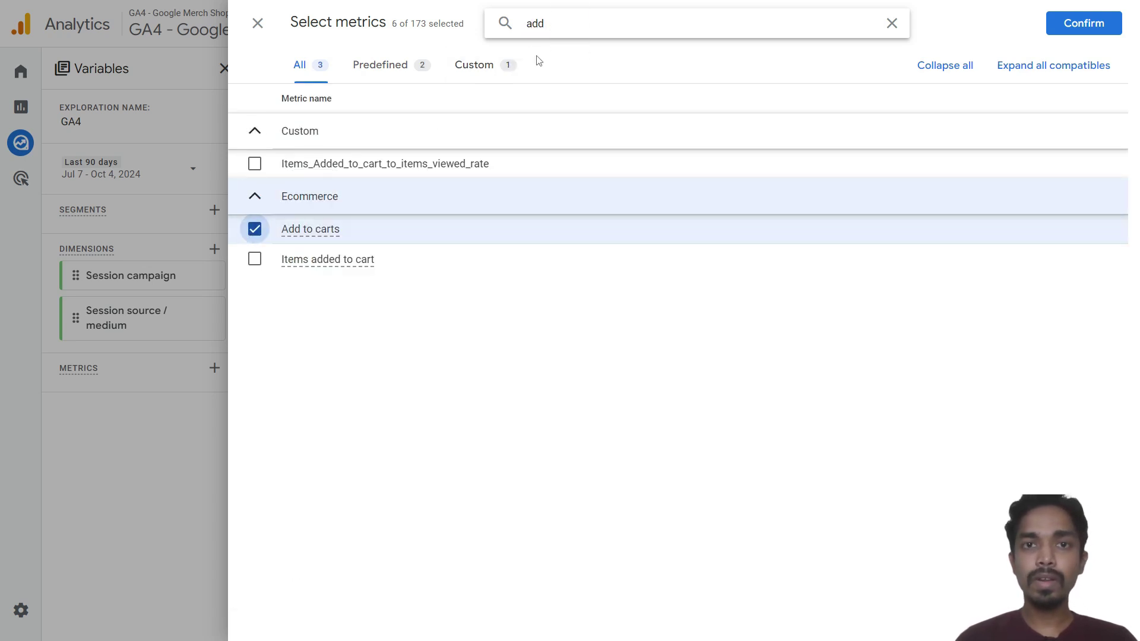
double_click(552, 25)
type("check")
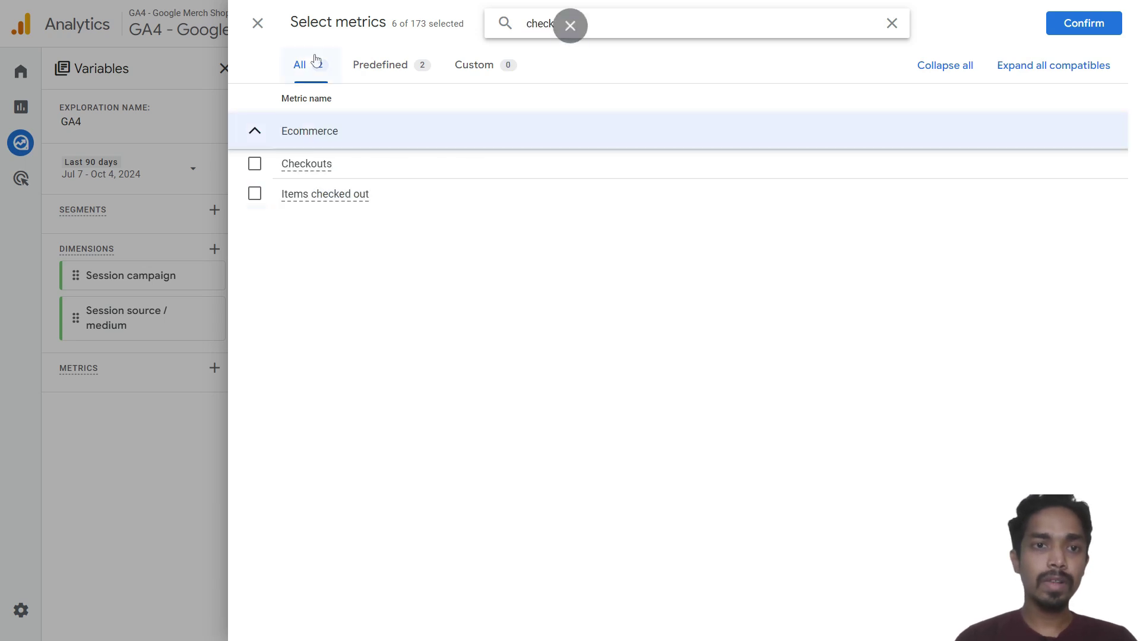
left_click(316, 173)
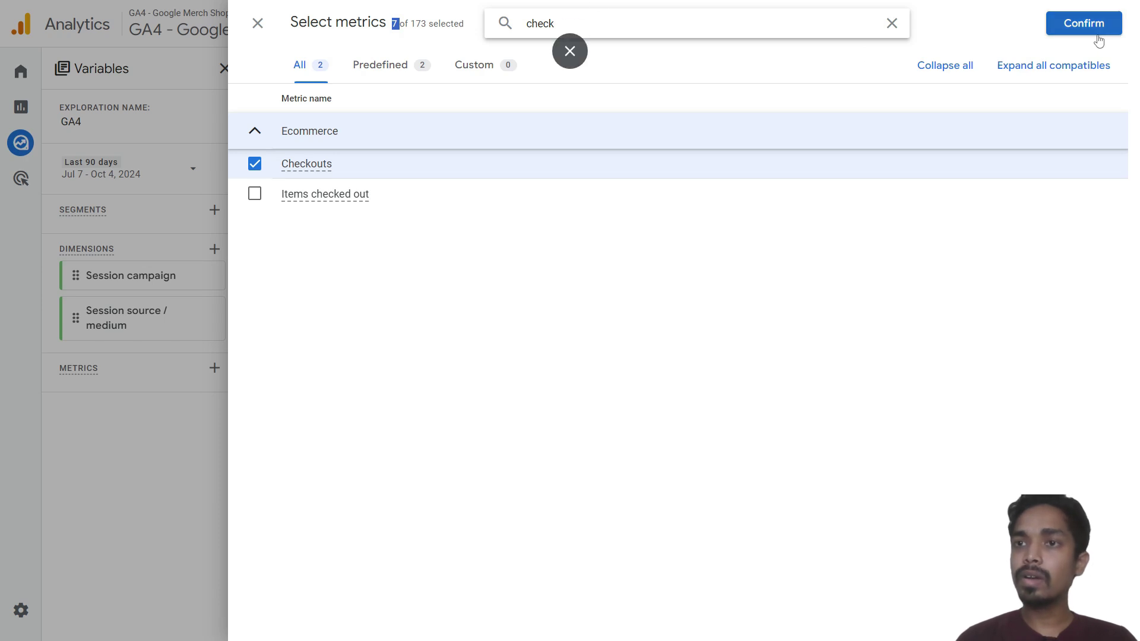
left_click(1084, 23)
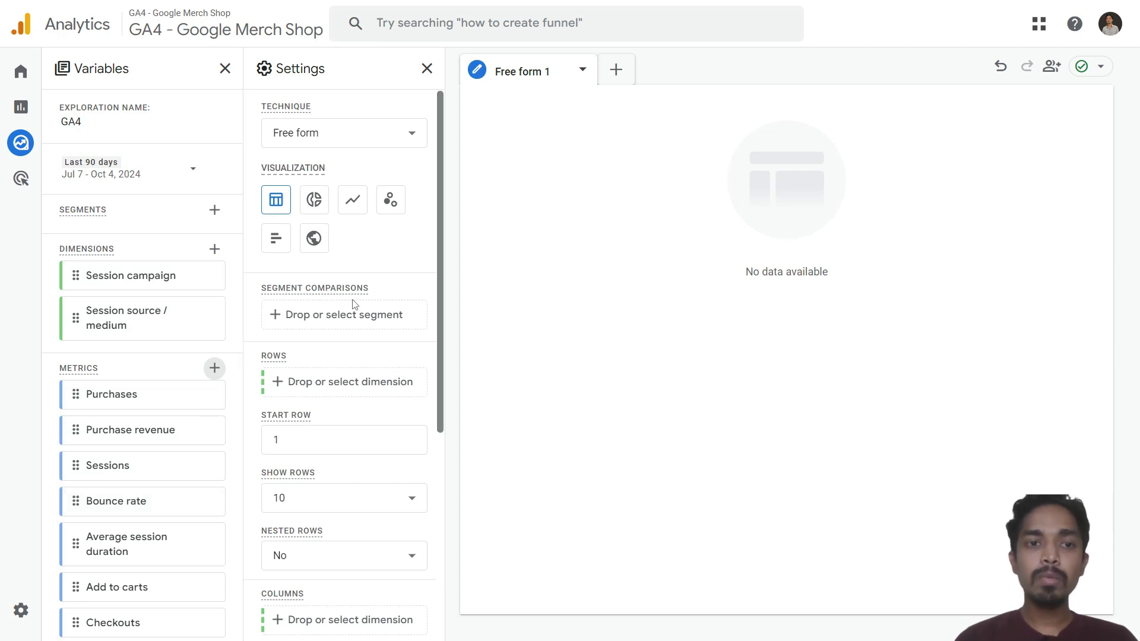
- Use Session campaign as the table rows
scroll(364, 399, "down", 2)
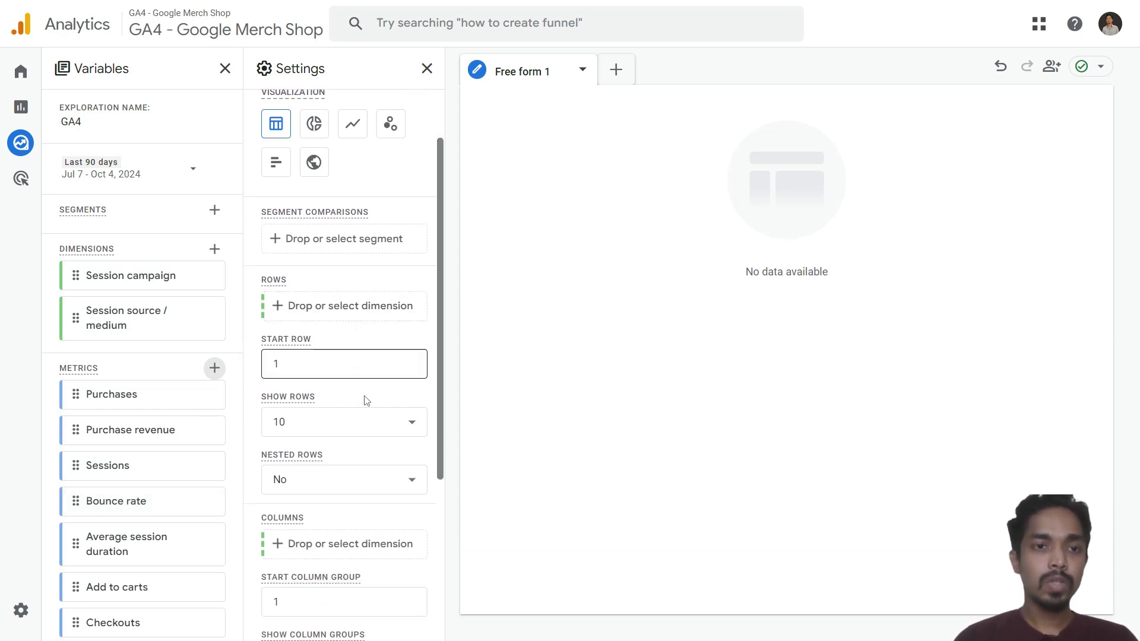
left_click_drag(260, 280, 298, 280)
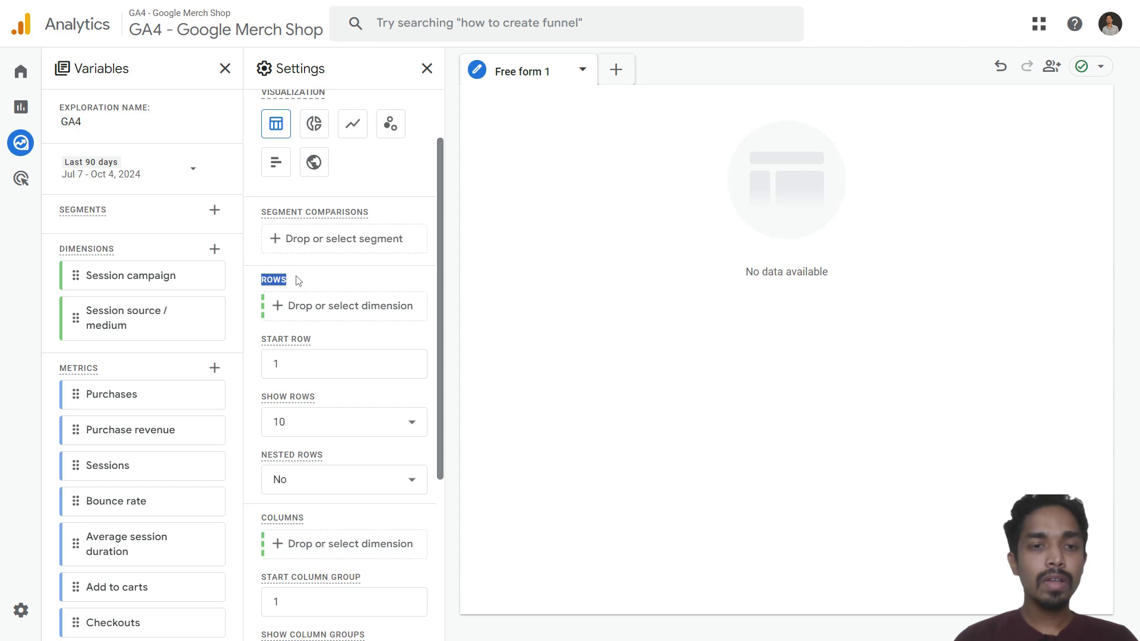
left_click(368, 308)
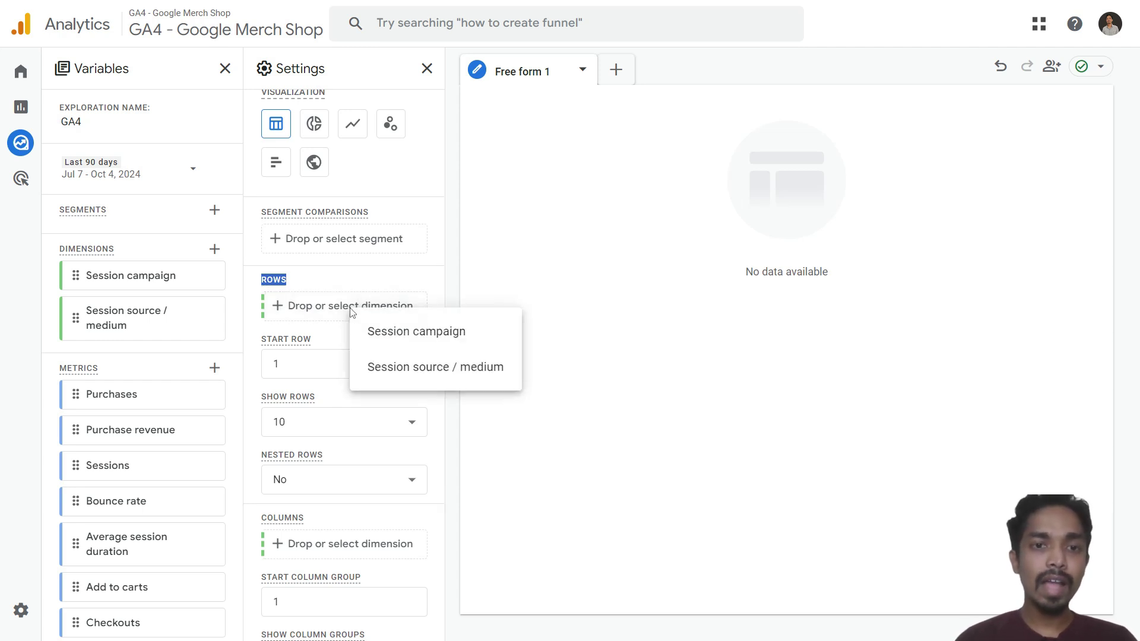
left_click(388, 280)
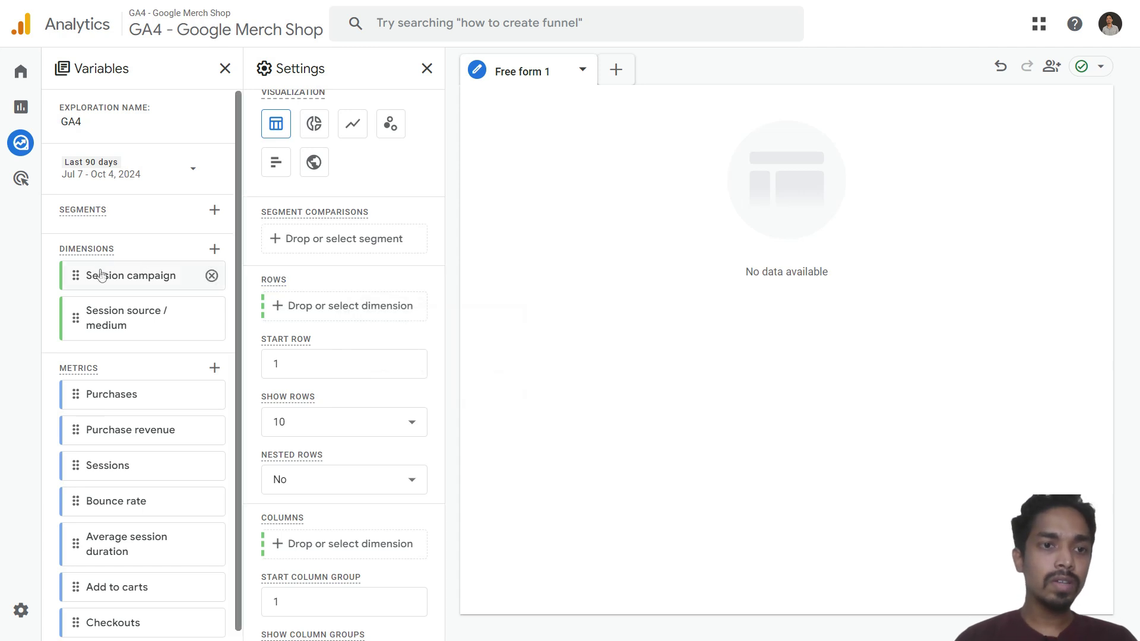
left_click_drag(101, 275, 341, 307)
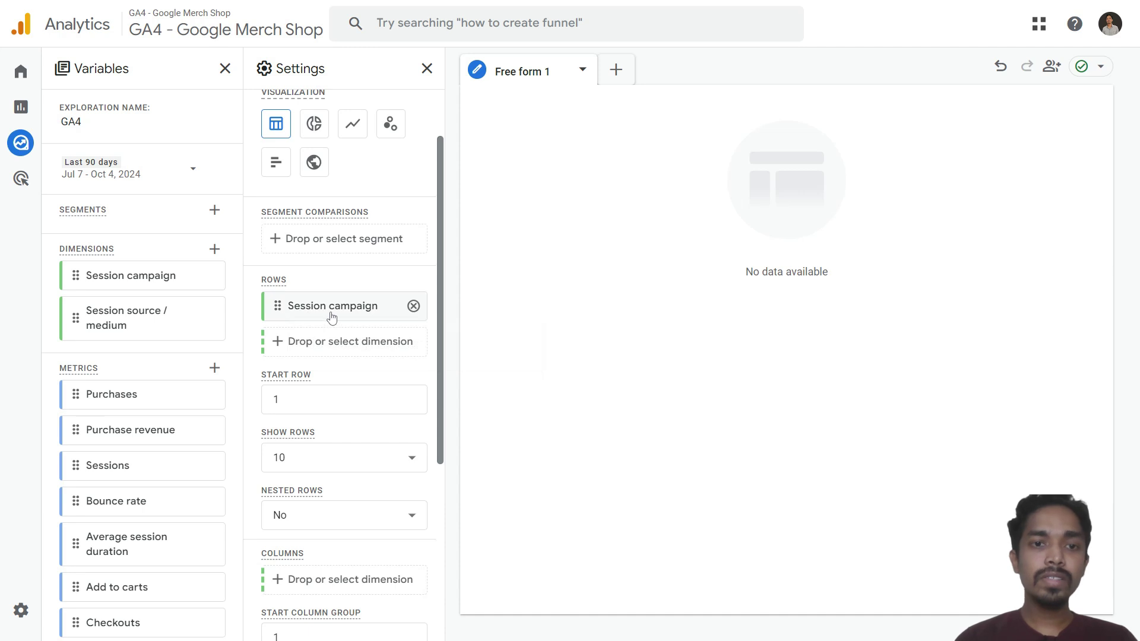
- Add Purchases, Purchase revenue and Sessions as values, with Sessions first
scroll(329, 383, "down", 5)
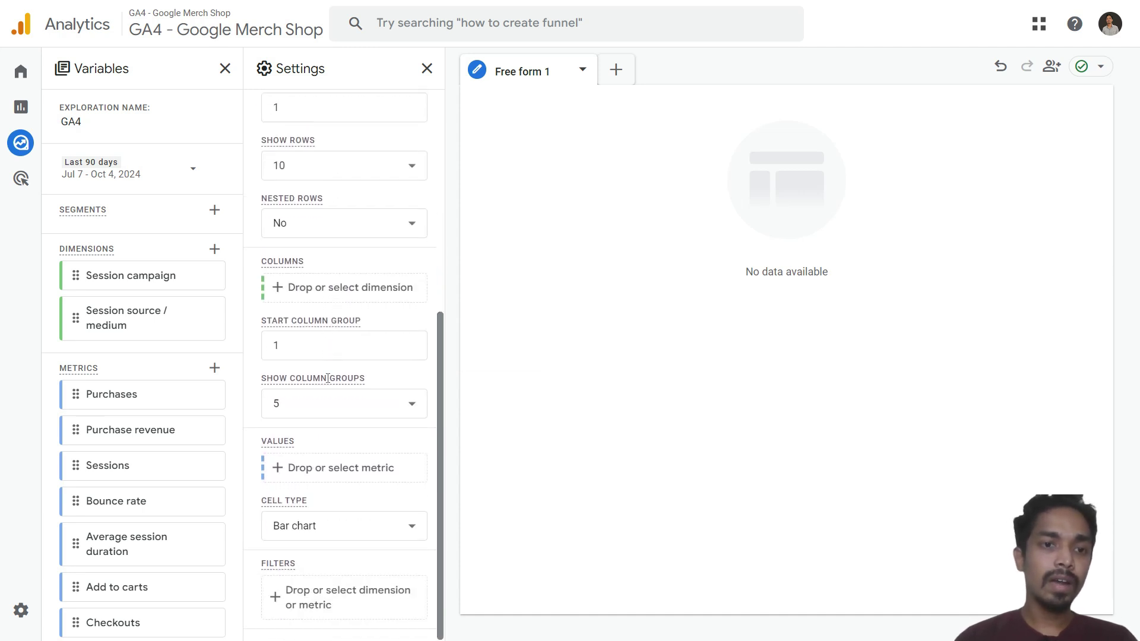
left_click(312, 468)
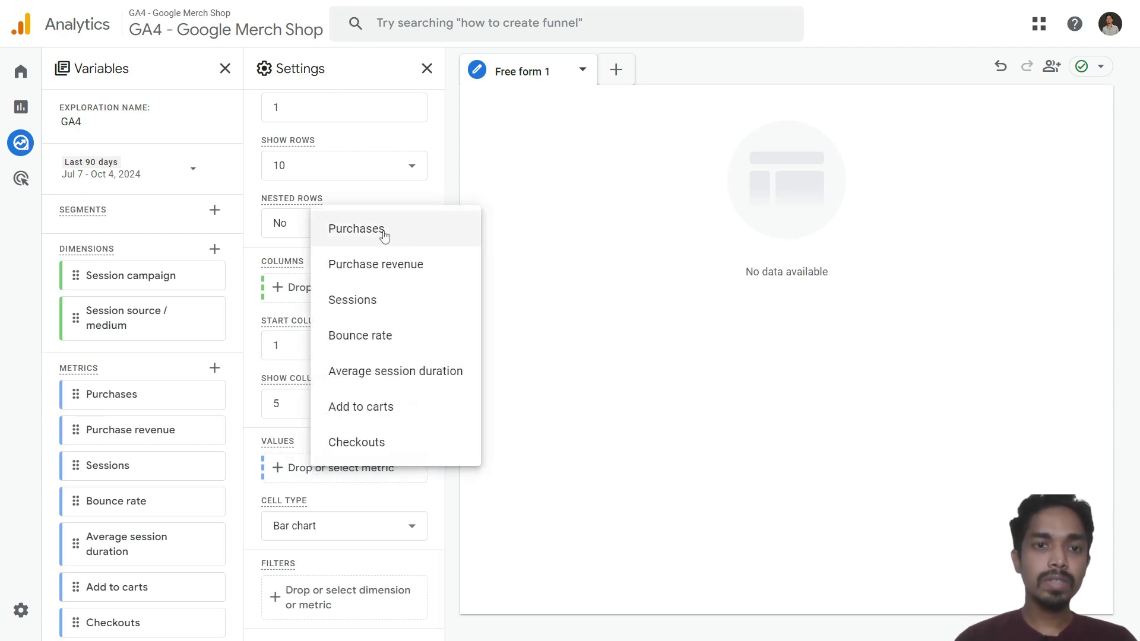
left_click(380, 236)
left_click(341, 503)
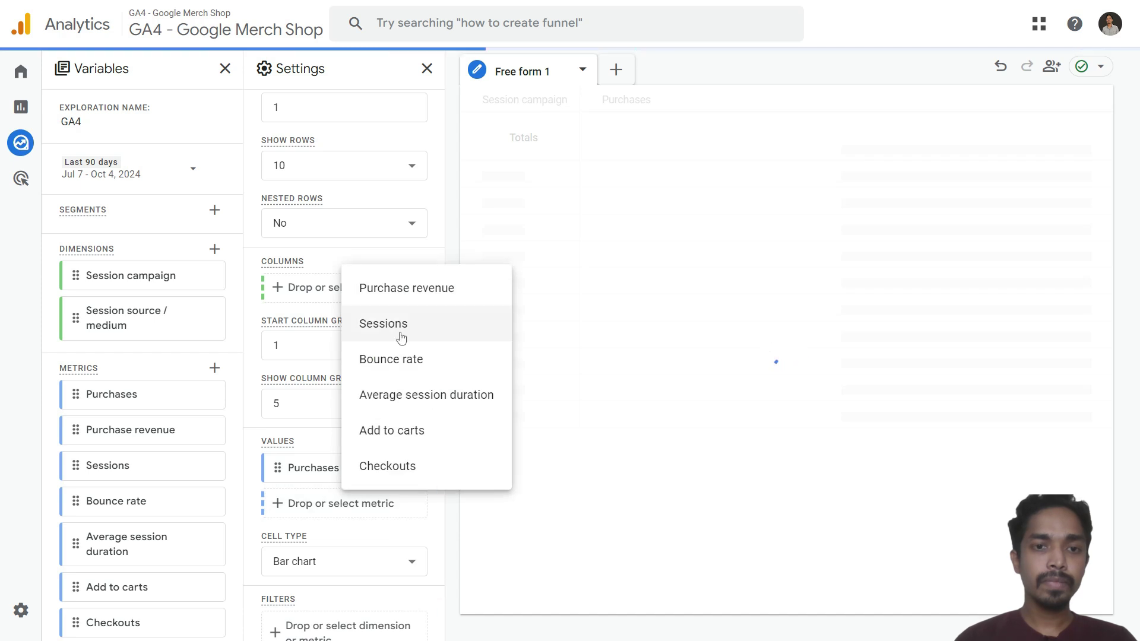
left_click(391, 285)
scroll(351, 445, "down", 1)
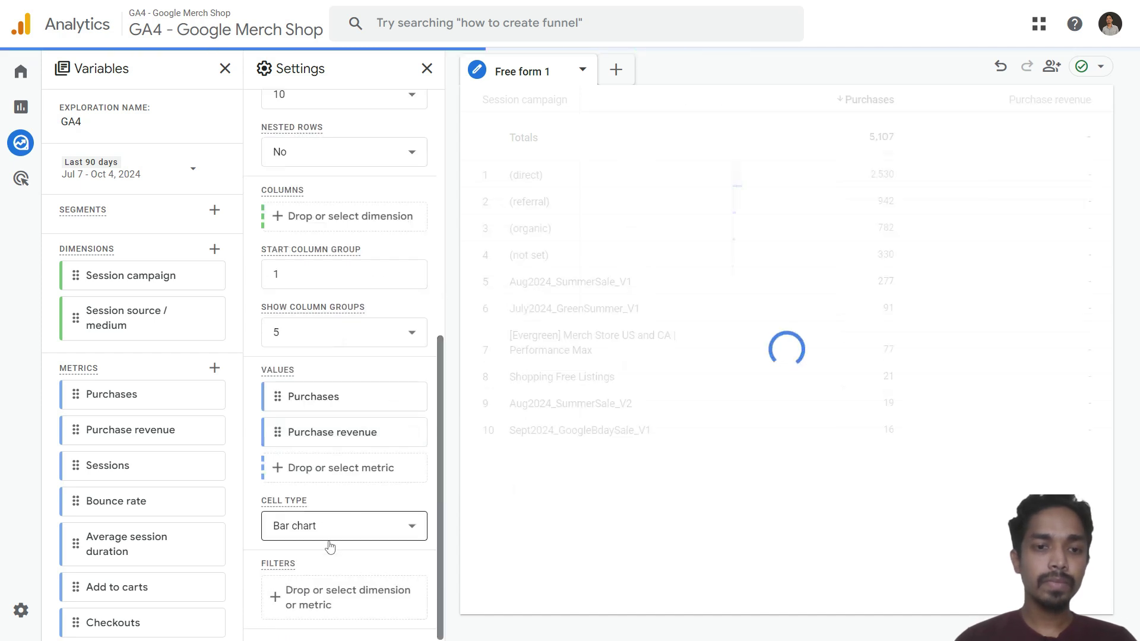
left_click(299, 473)
left_click(356, 301)
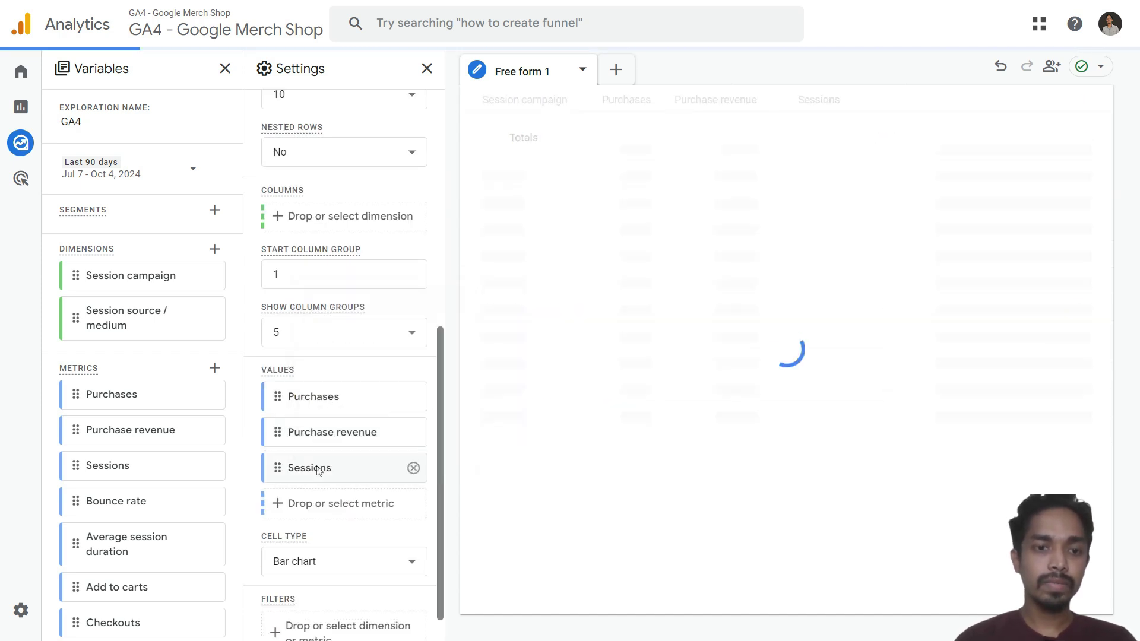
left_click_drag(291, 471, 288, 394)
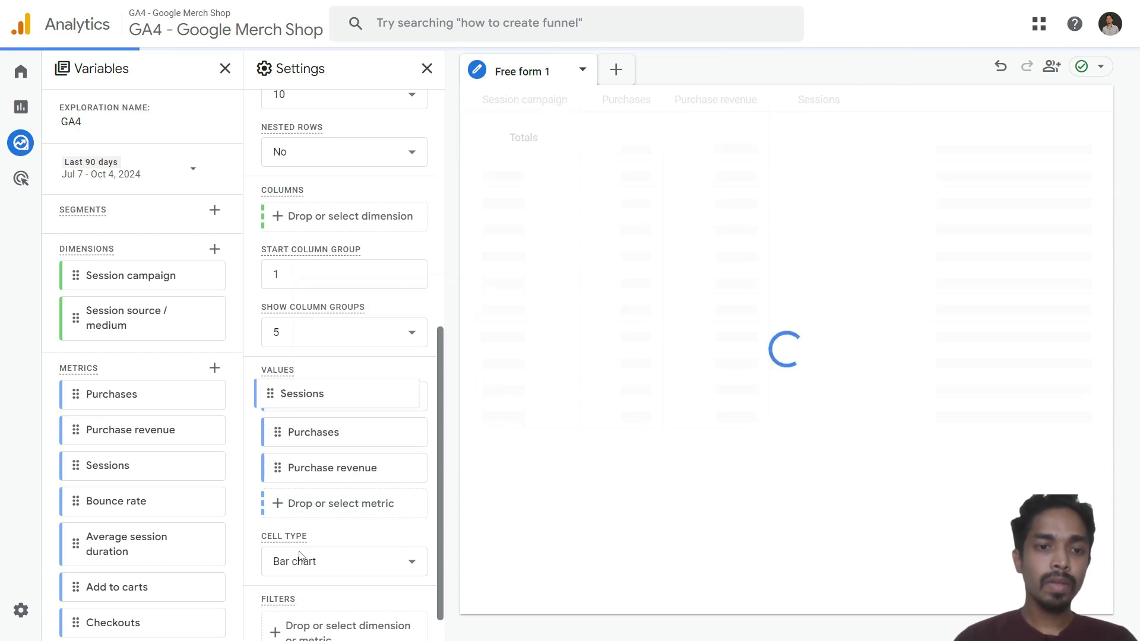
- Add Bounce rate and Average session duration as further value columns
left_click(306, 504)
left_click(362, 372)
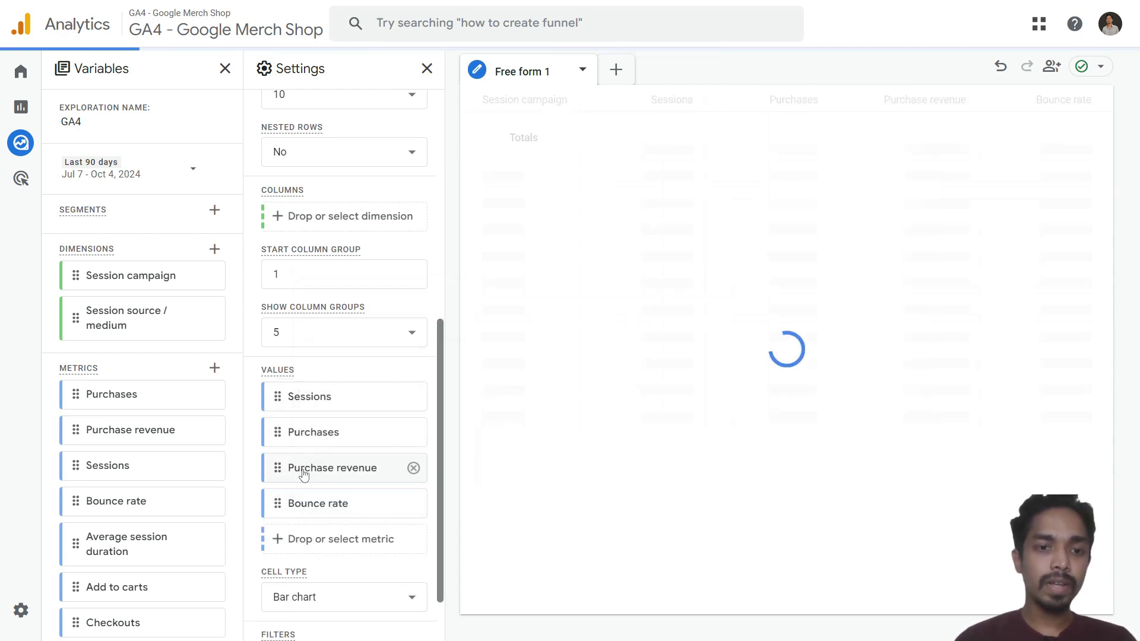
left_click(306, 551)
left_click(387, 450)
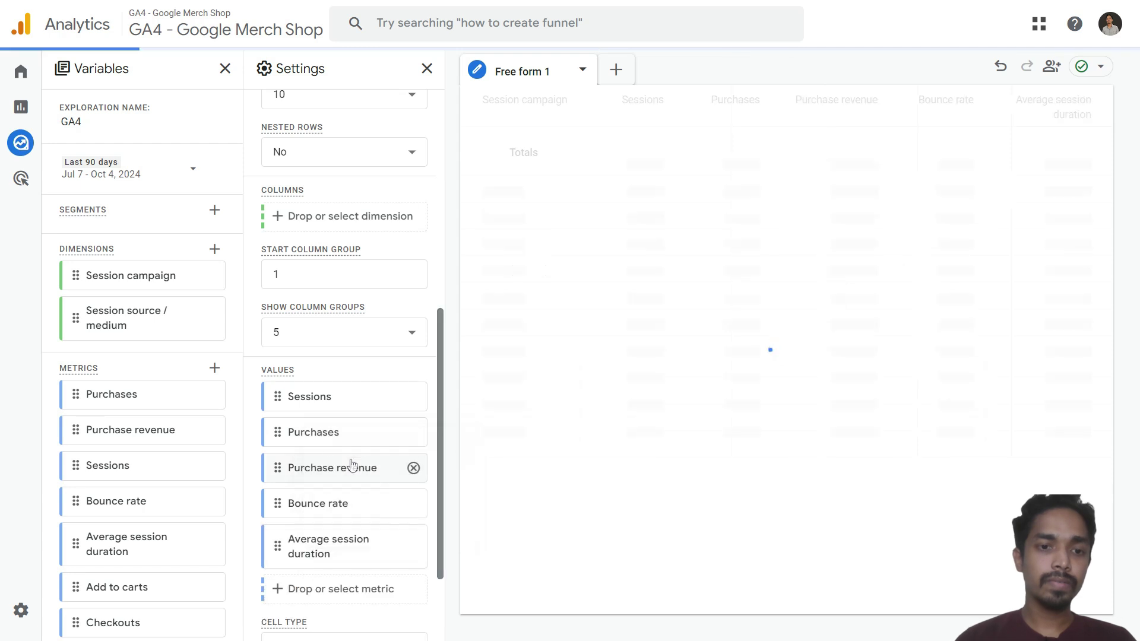
left_click_drag(482, 99, 560, 98)
left_click(512, 185)
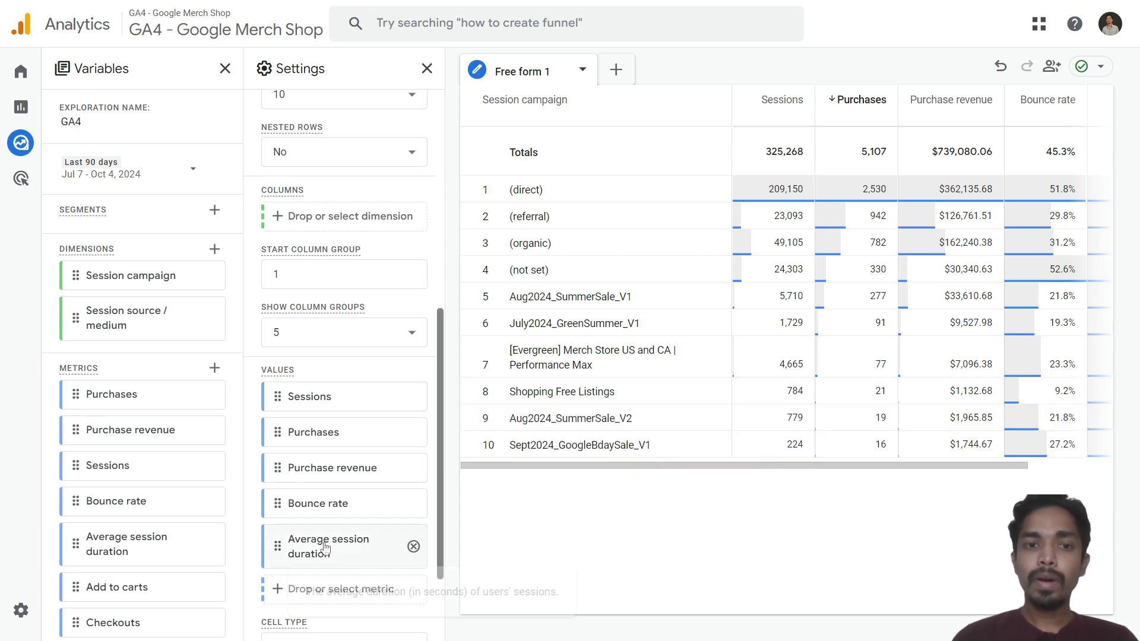
- Bring up the Filters field list under 'Drop or select dimension or metric'
mouse_move(325, 547)
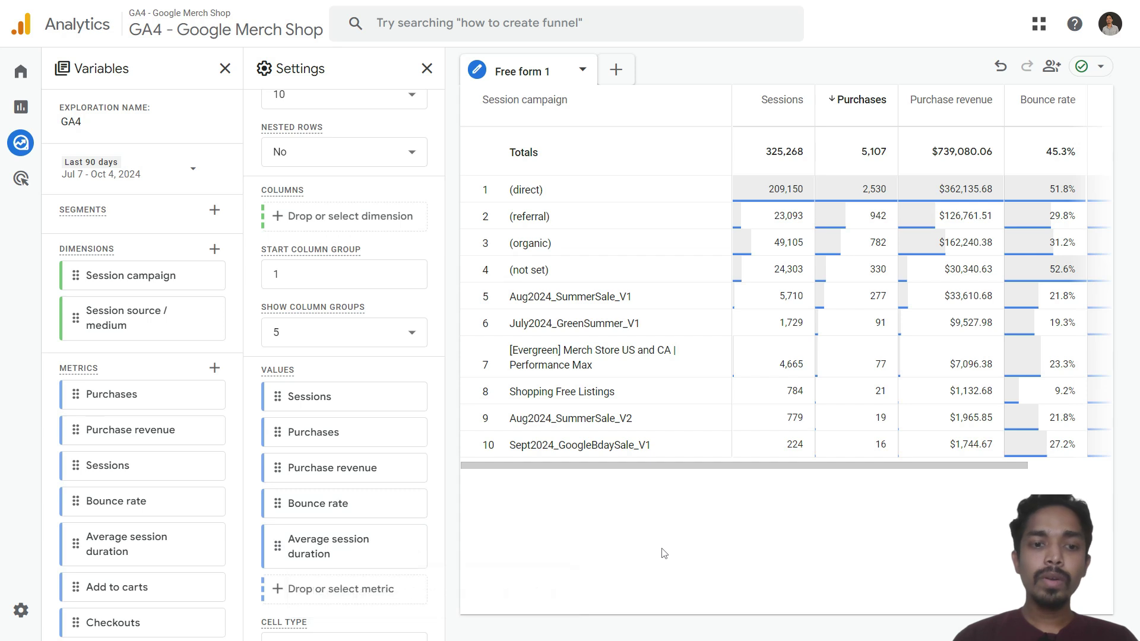
scroll(348, 514, "down", 2)
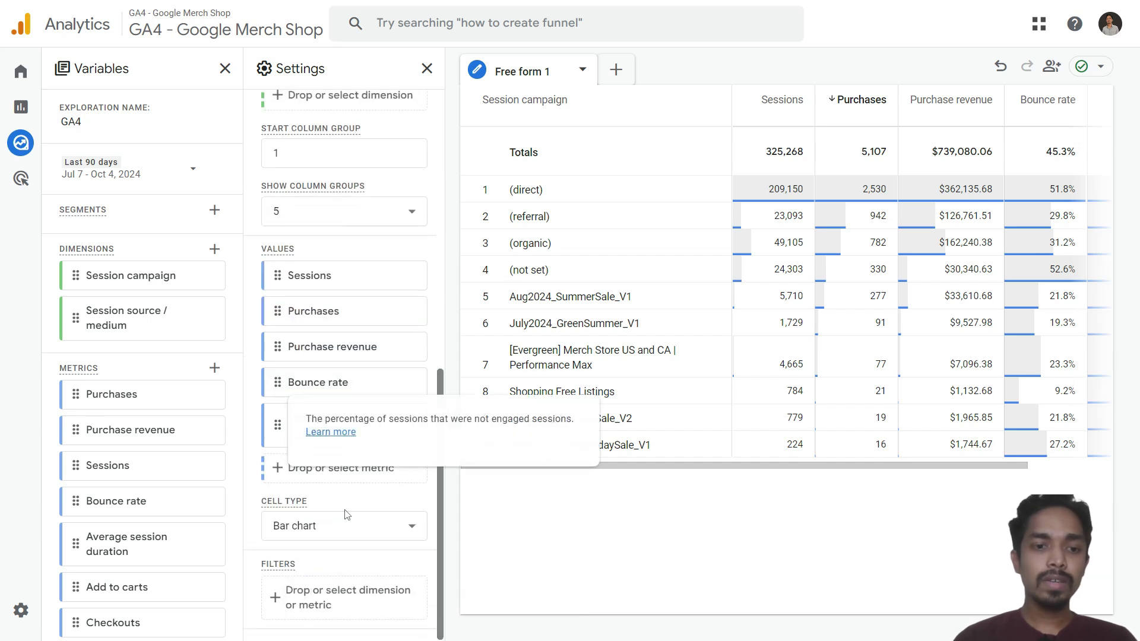
double_click(280, 566)
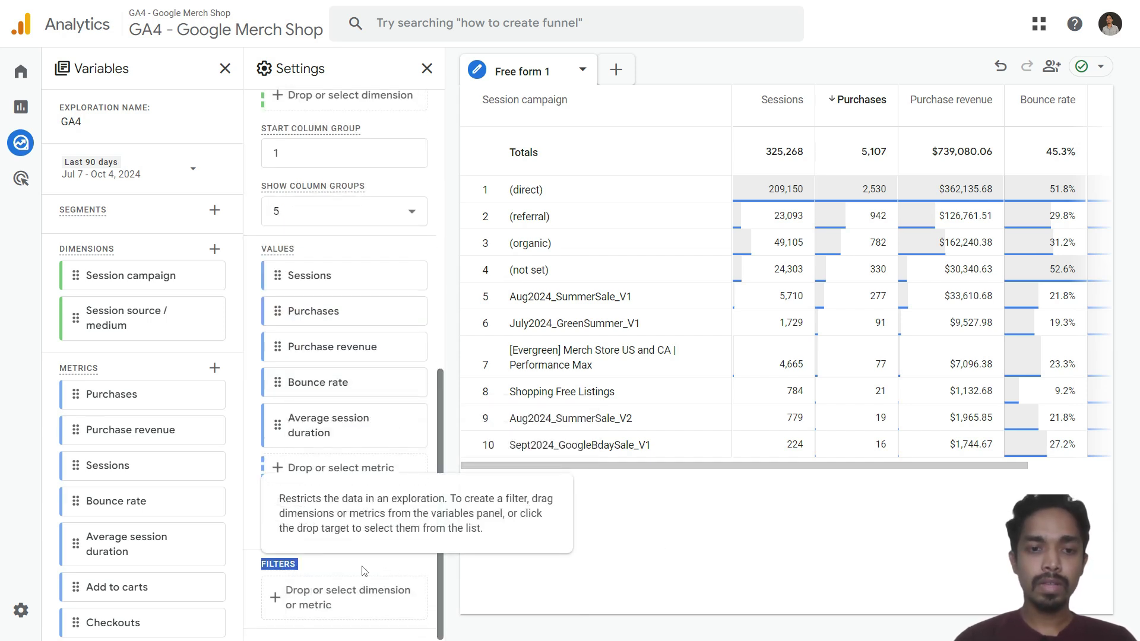
left_click(492, 598)
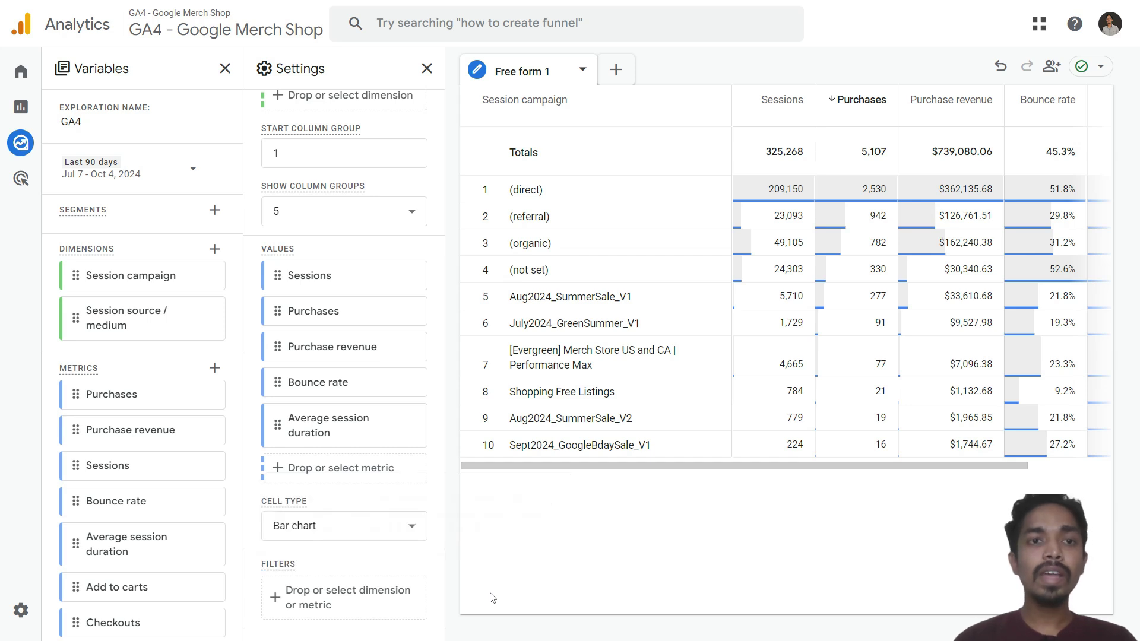
left_click(286, 606)
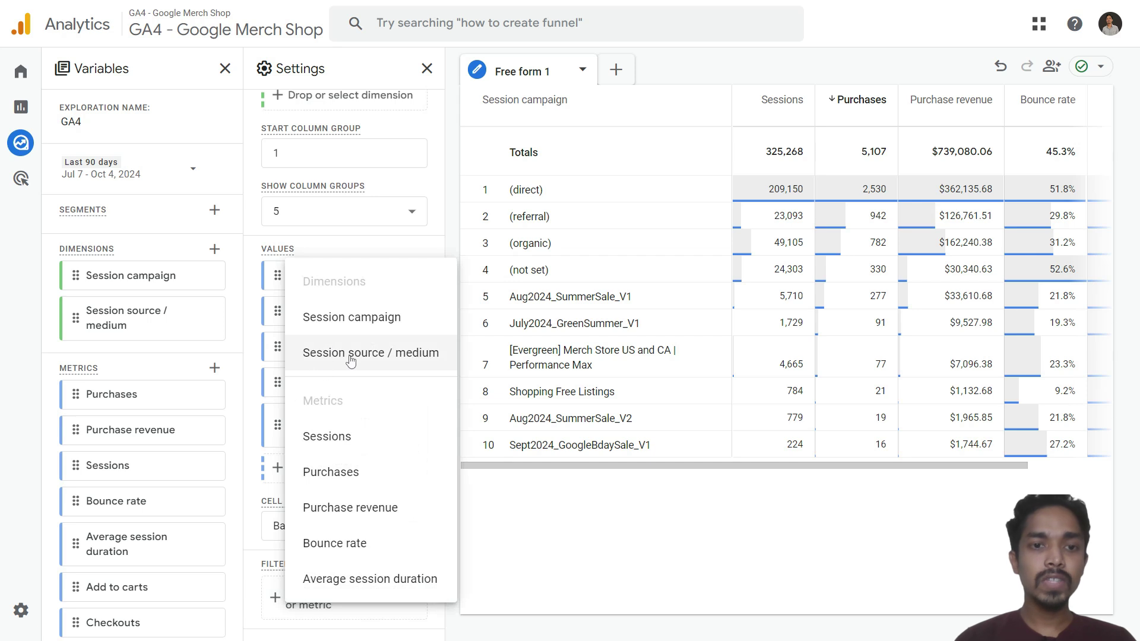
- Create a Session source / medium 'exactly matches' filter with value google / cpc
left_click(382, 355)
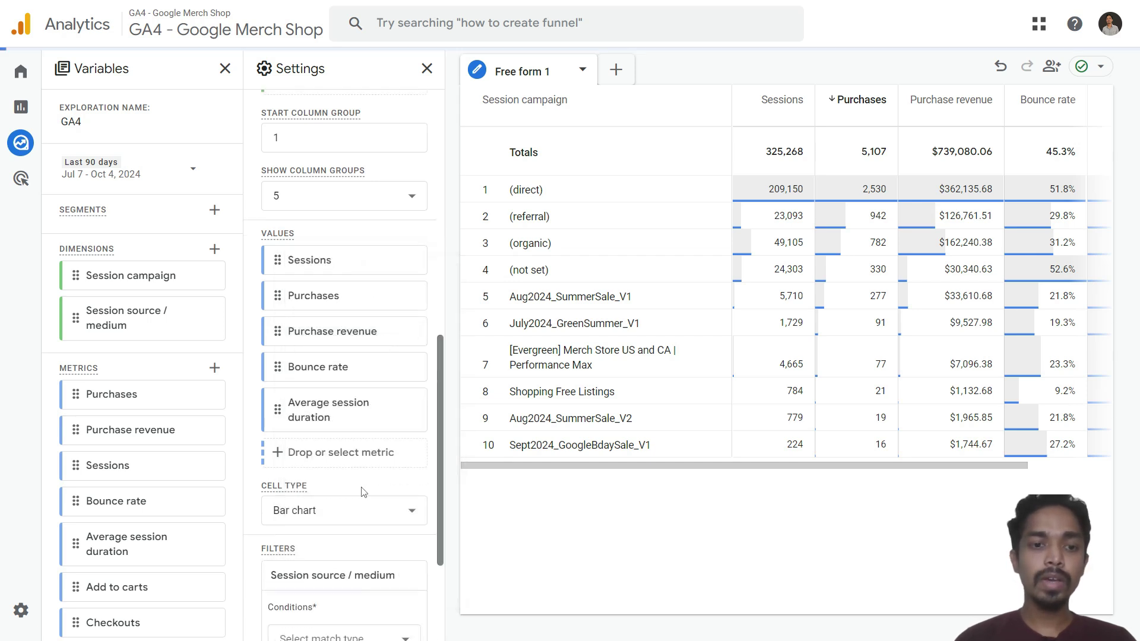
left_click(316, 469)
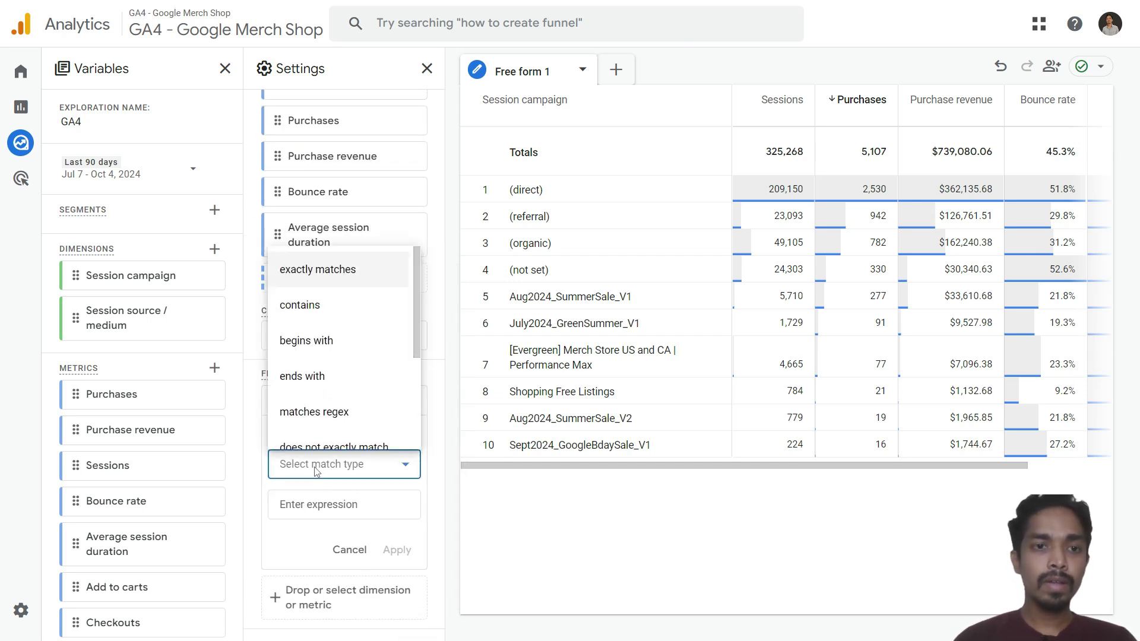
left_click(354, 283)
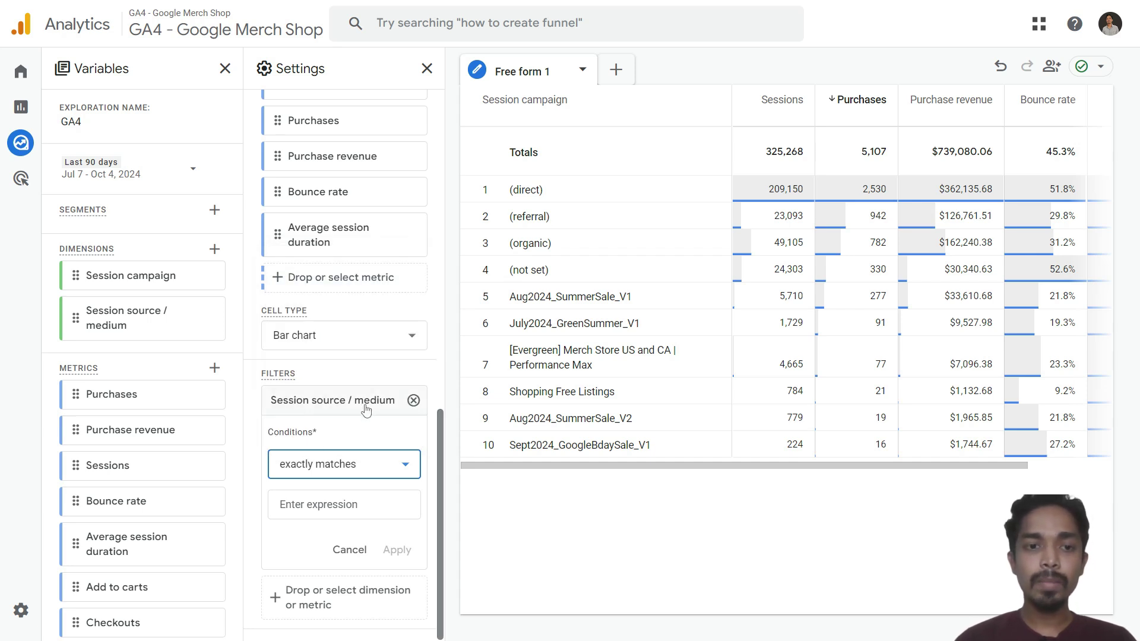
left_click(359, 504)
left_click(359, 503)
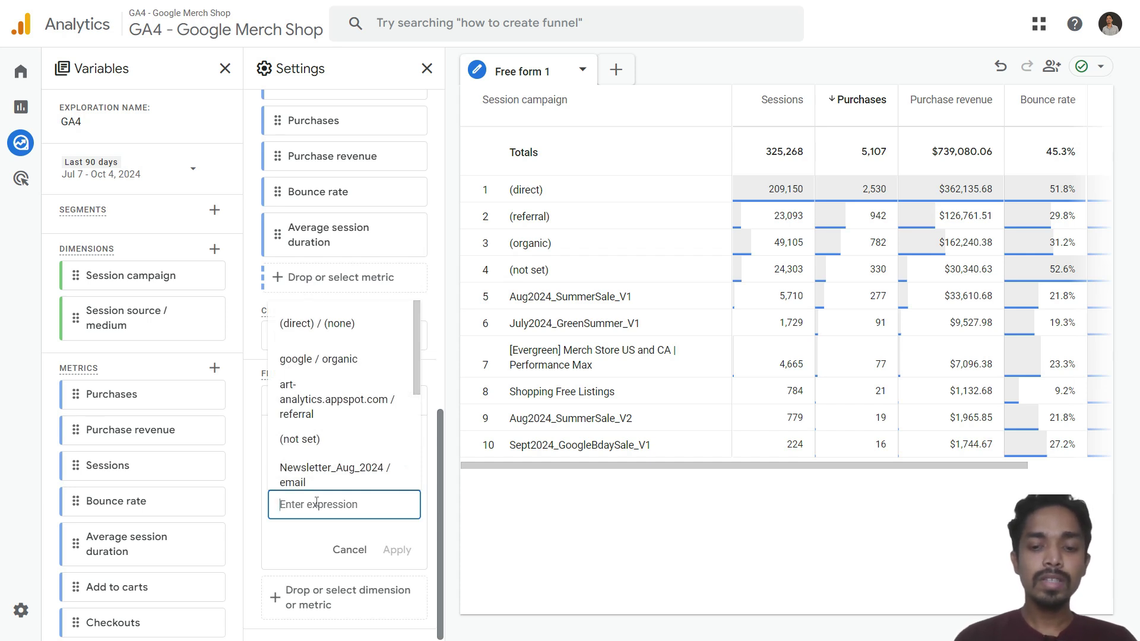
type("cpc")
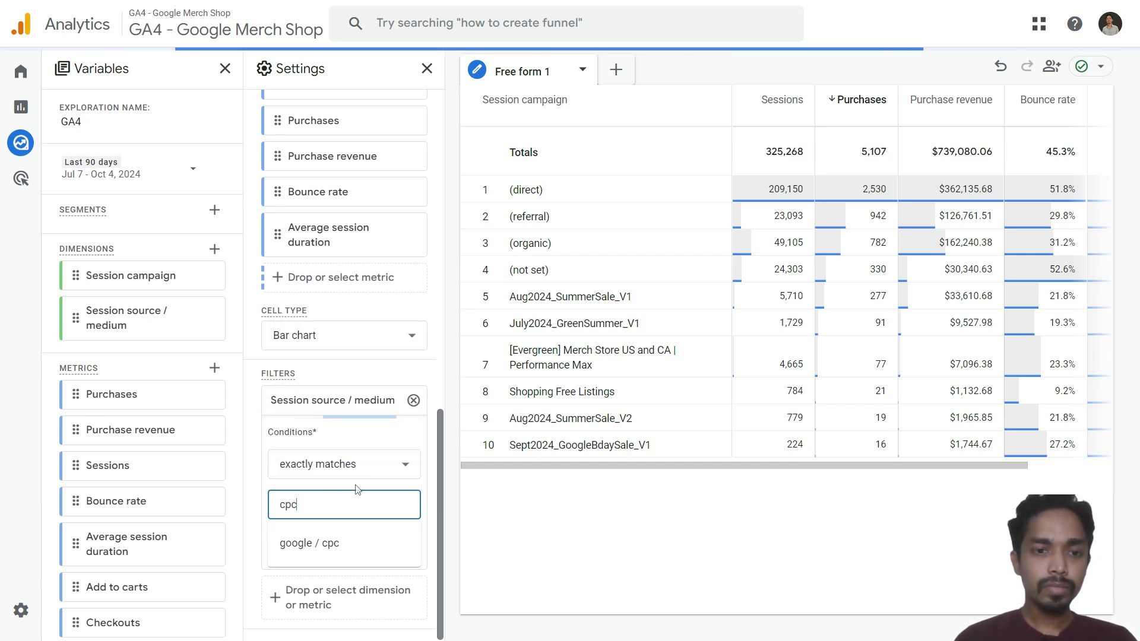
left_click(302, 549)
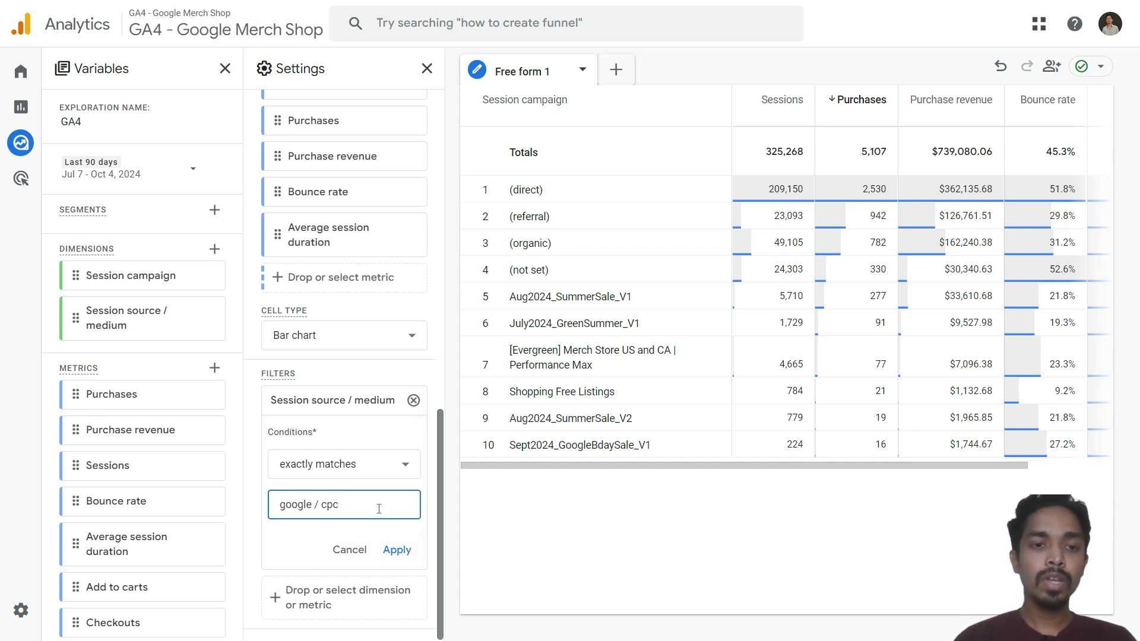
- Reselect the google / cpc suggestion and apply the filter
left_click_drag(377, 508, 278, 506)
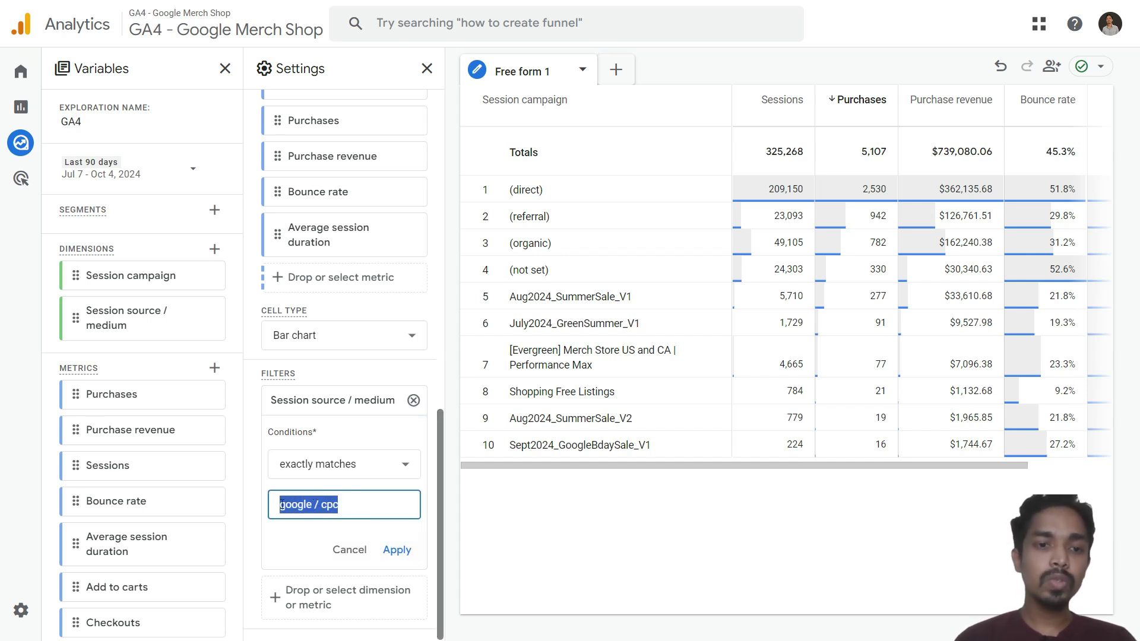
left_click(345, 504)
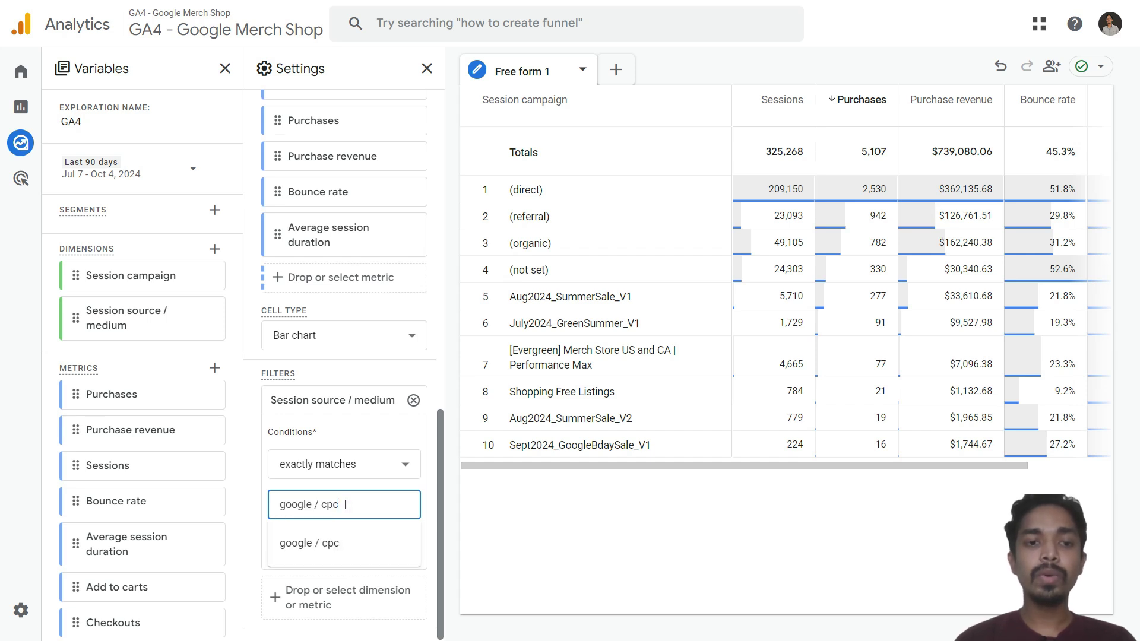
left_click(364, 506)
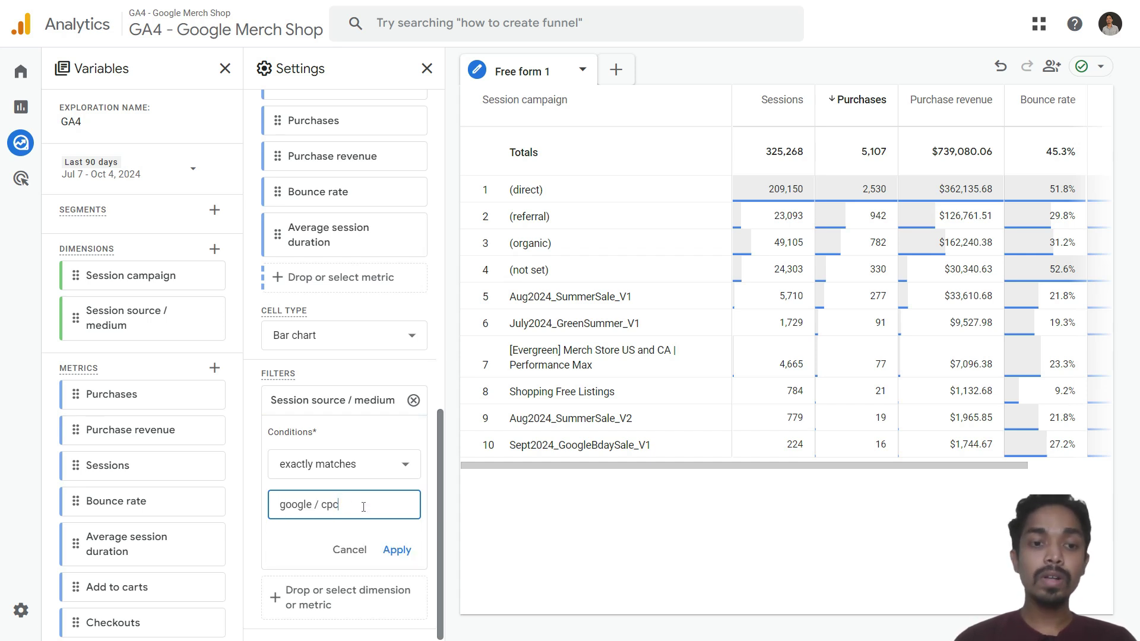
left_click(361, 505)
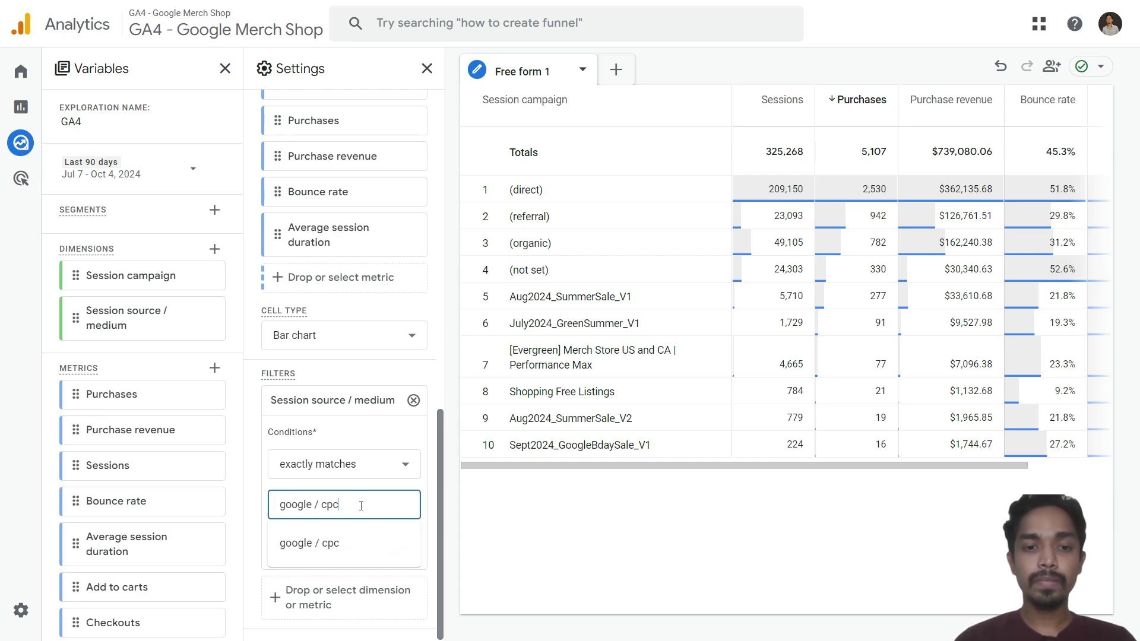
left_click(344, 543)
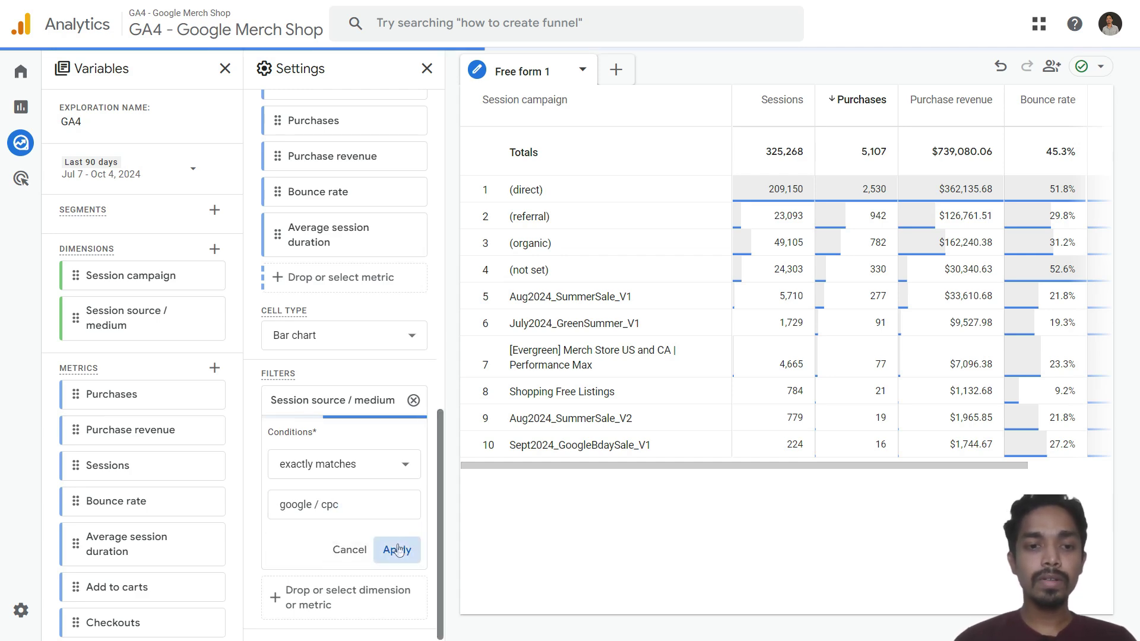
left_click(393, 546)
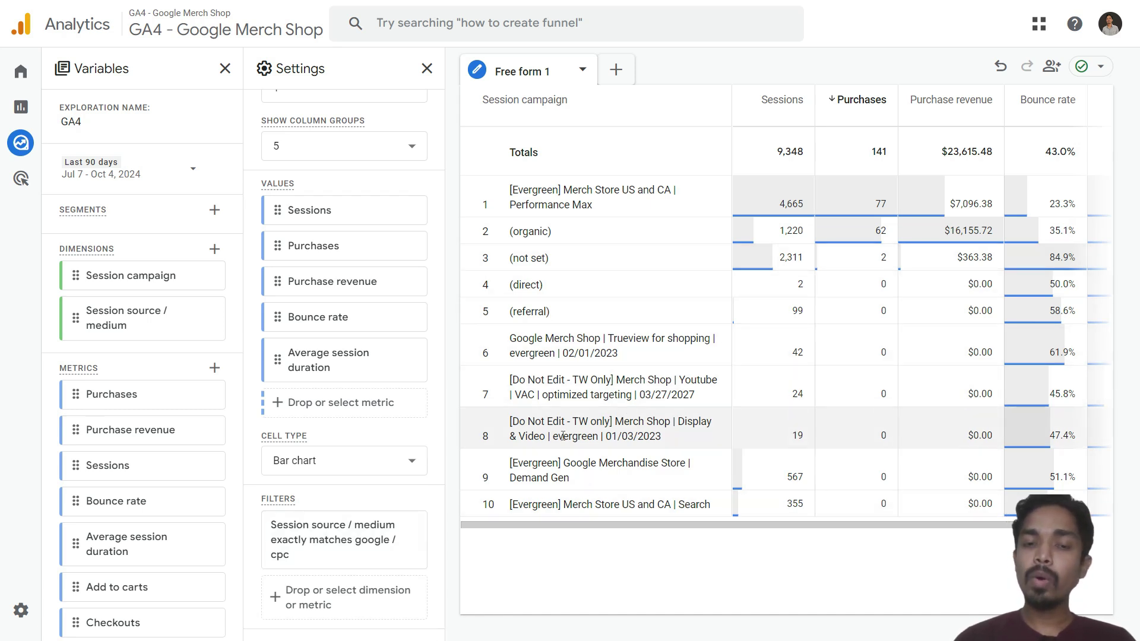
triple_click(532, 193)
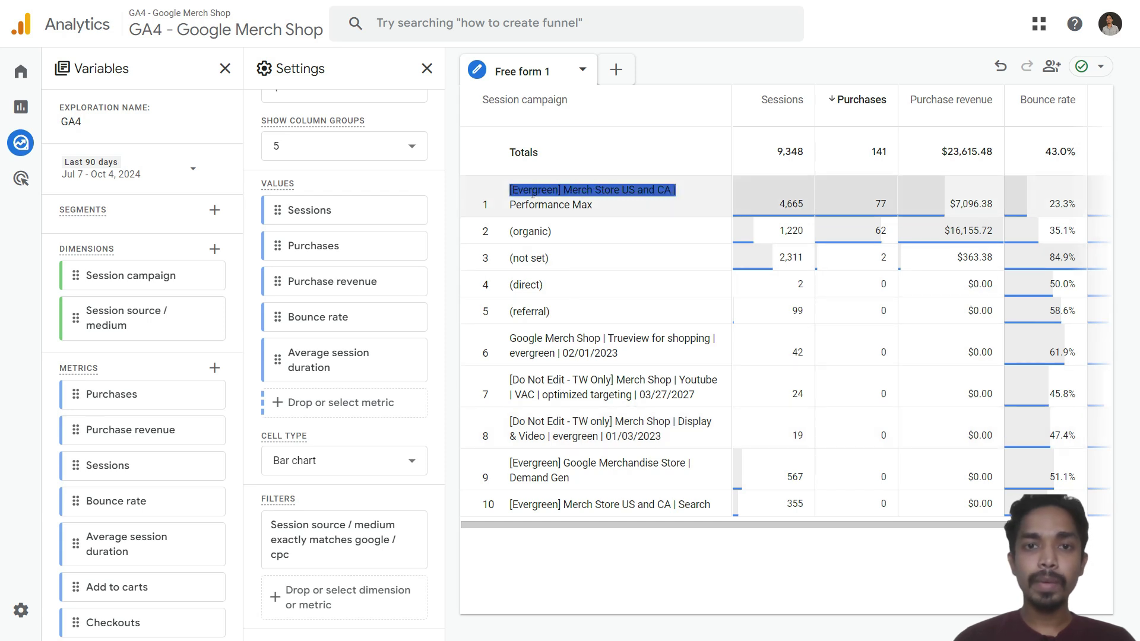
triple_click(533, 194)
double_click(533, 194)
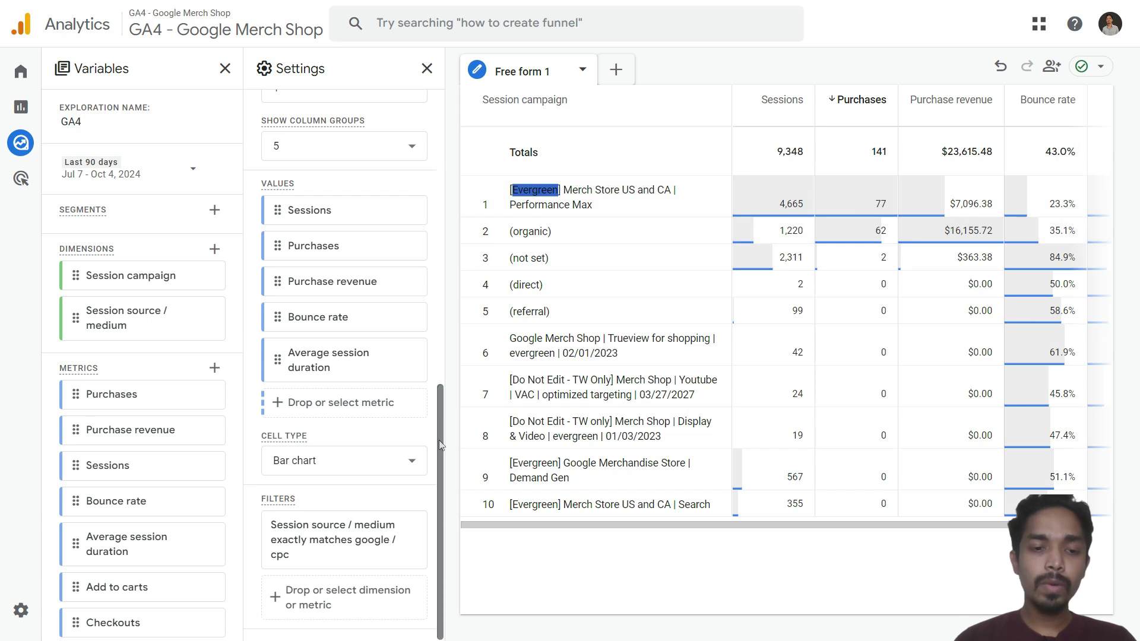
- Apply a second filter: Session campaign contains 'Evergreen'
left_click(282, 611)
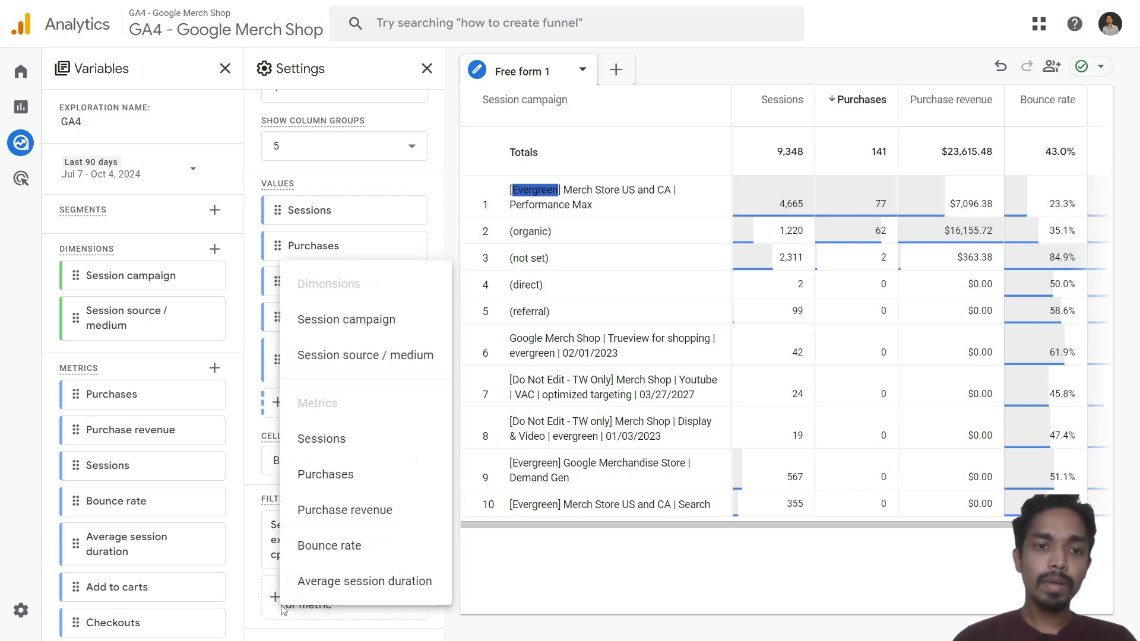
left_click(342, 324)
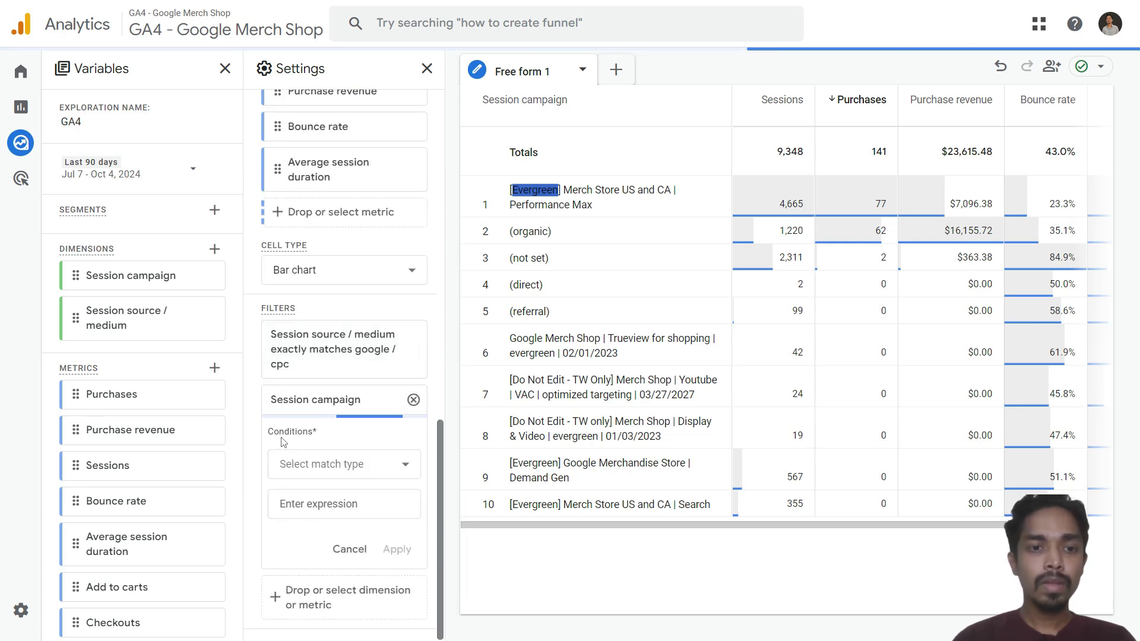
left_click(365, 464)
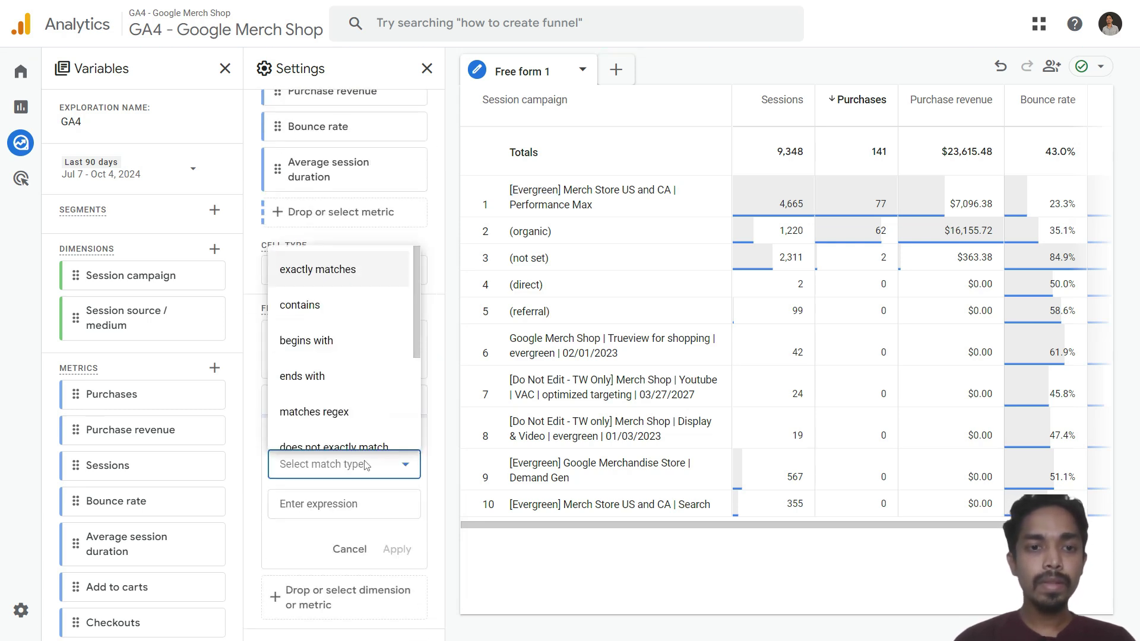
left_click(300, 304)
left_click(300, 504)
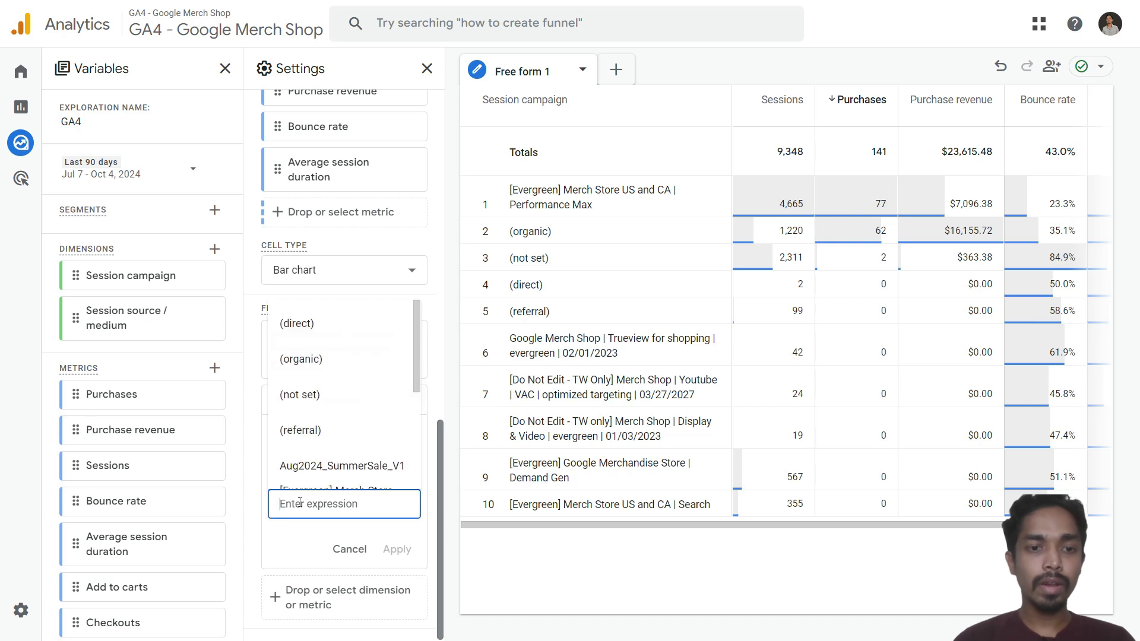
type("Evergreen")
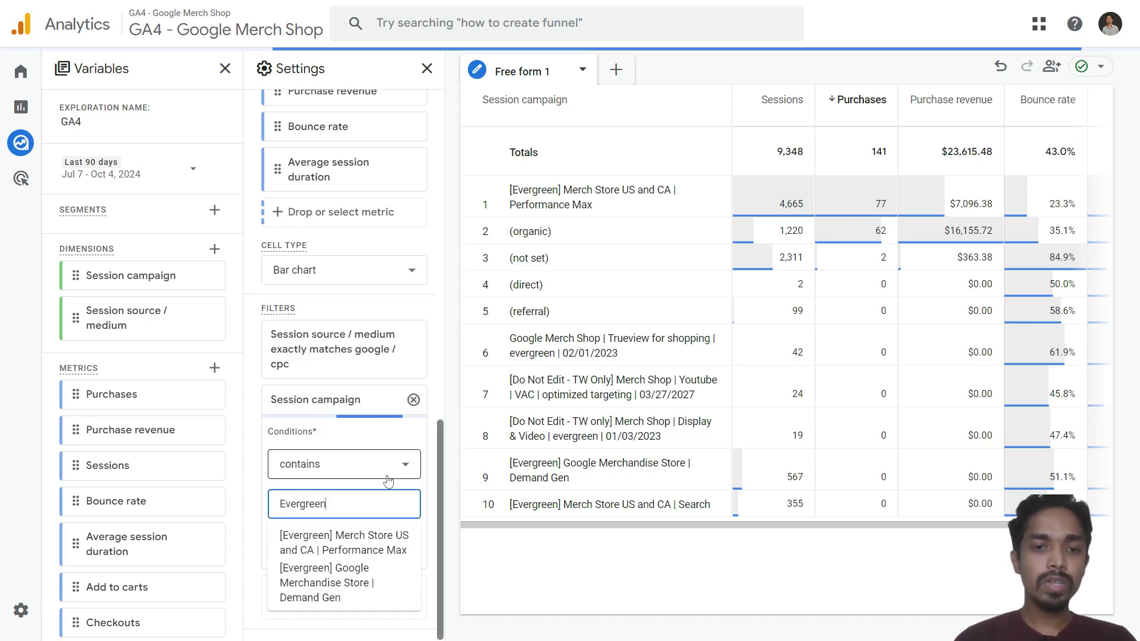
left_click(424, 491)
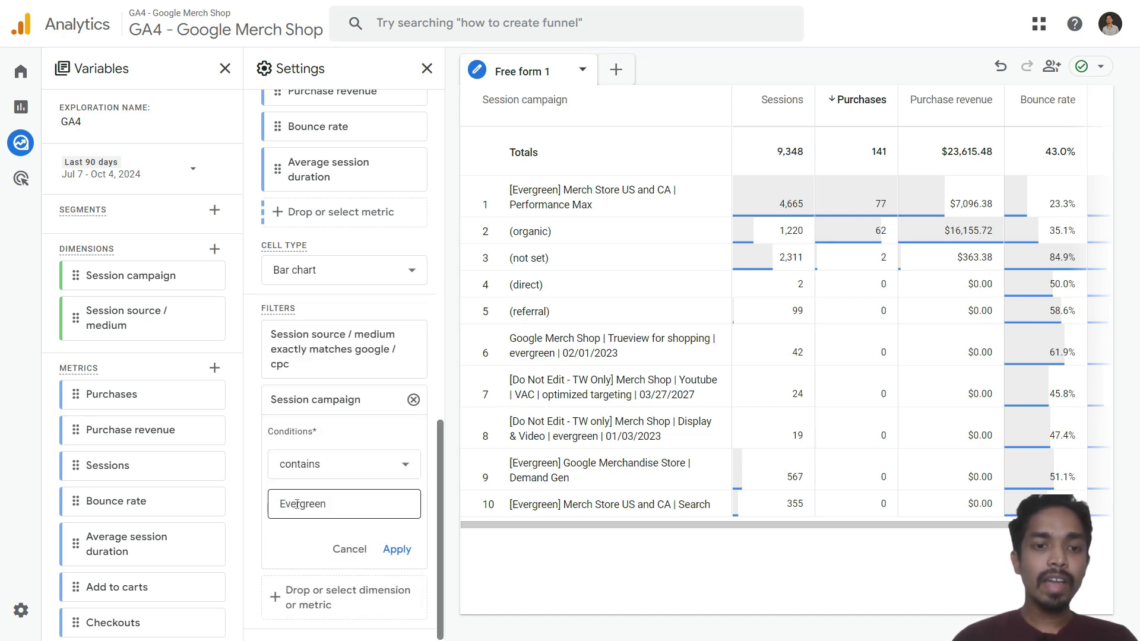
left_click(395, 548)
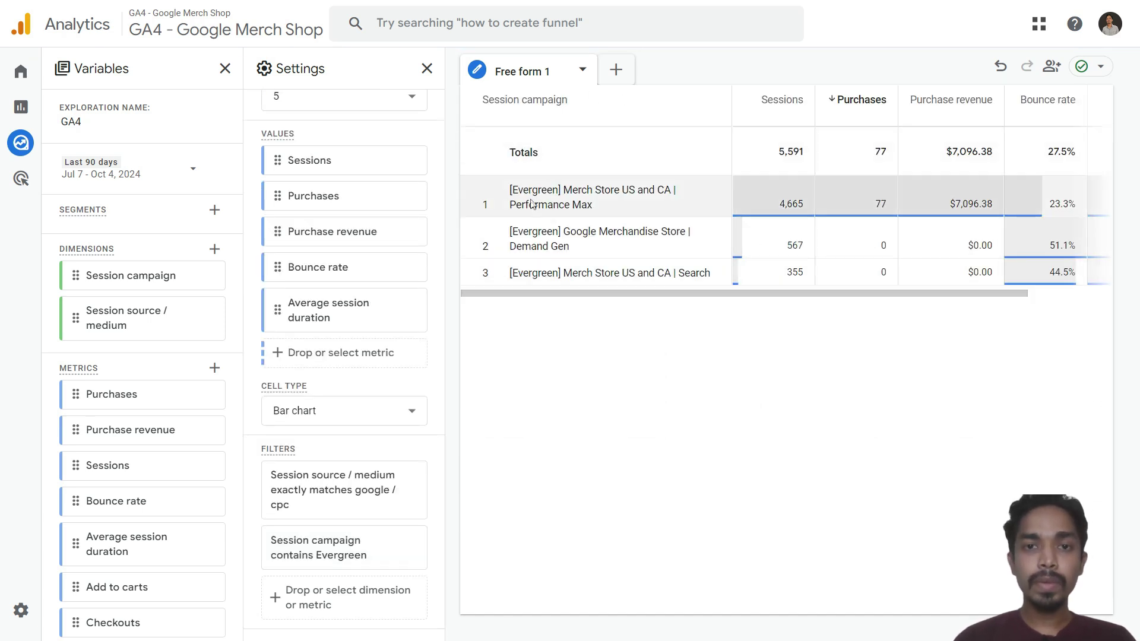
left_click_drag(522, 190, 555, 188)
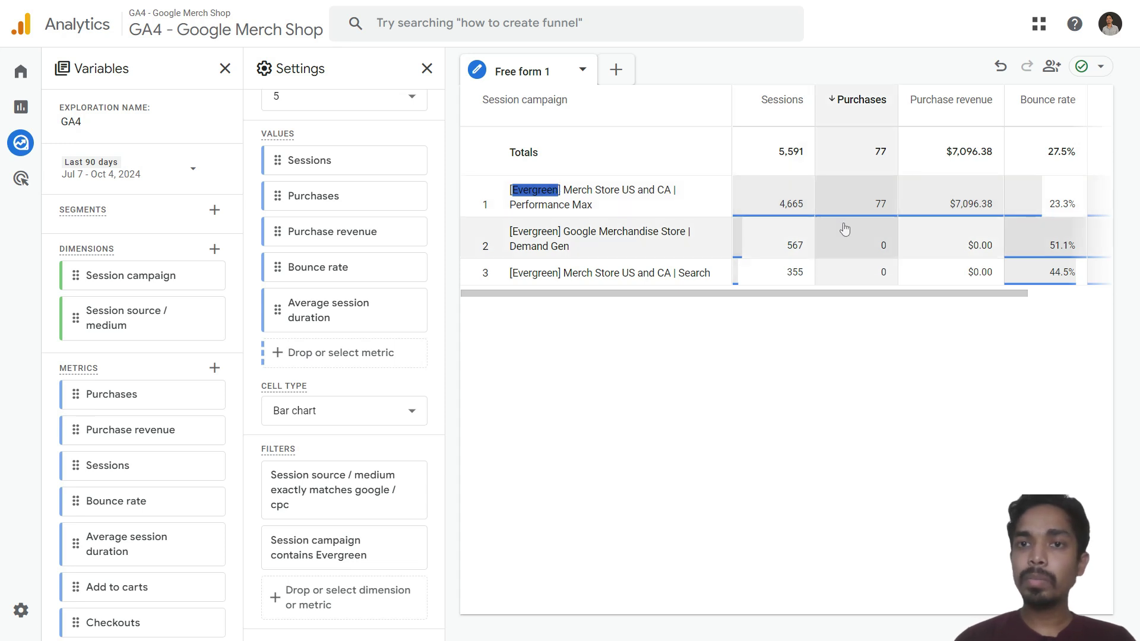
scroll(801, 149, "right", 2)
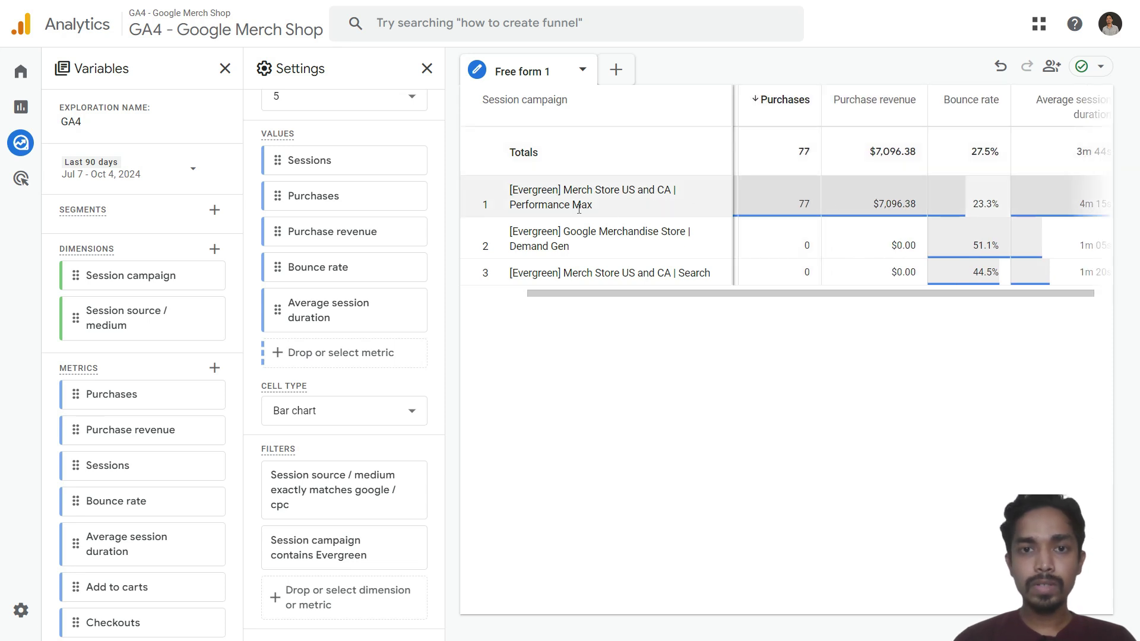
left_click_drag(509, 205, 592, 206)
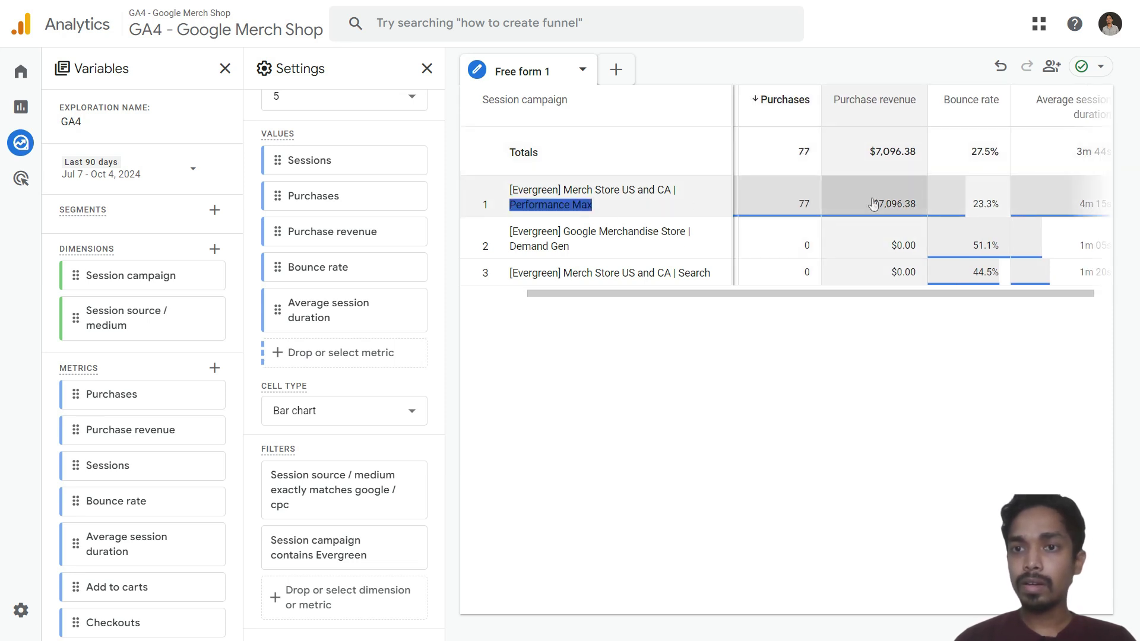
- Highlight row 1's purchase revenue, then scroll right to review bounce rate and session duration
left_click_drag(873, 204, 909, 205)
left_click(915, 205)
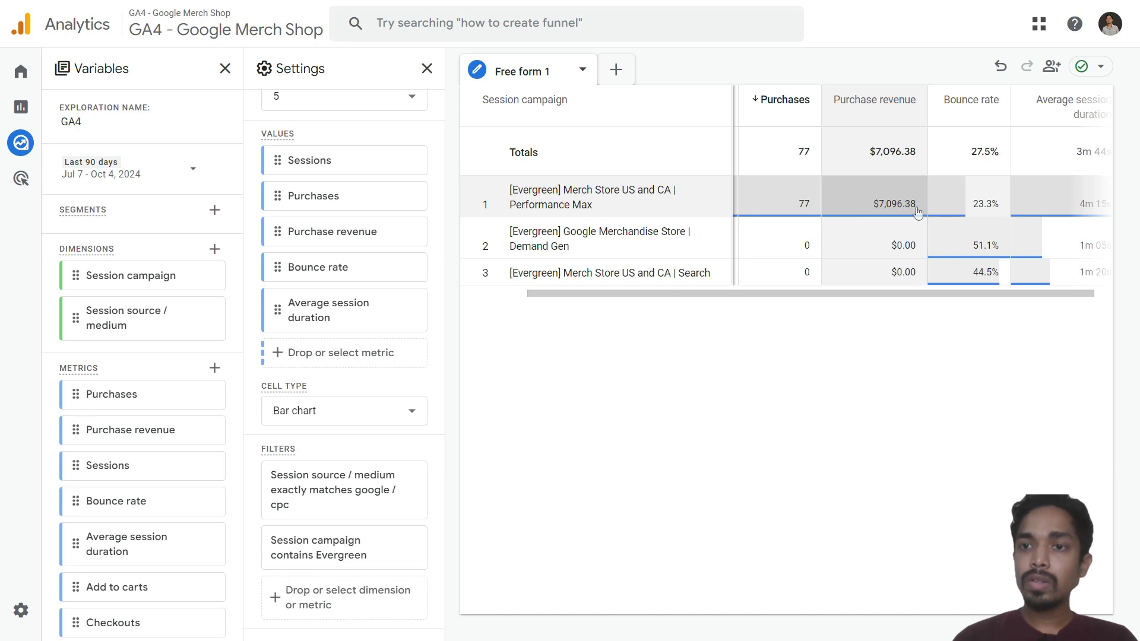
scroll(831, 267, "right", 1)
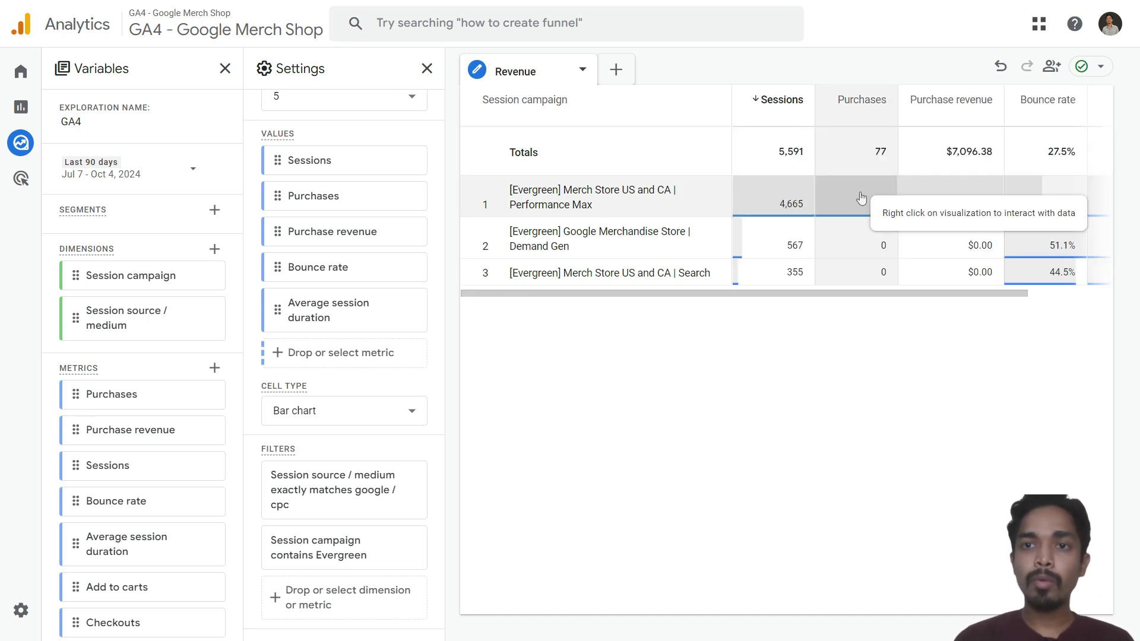
scroll(861, 197, "right", 3)
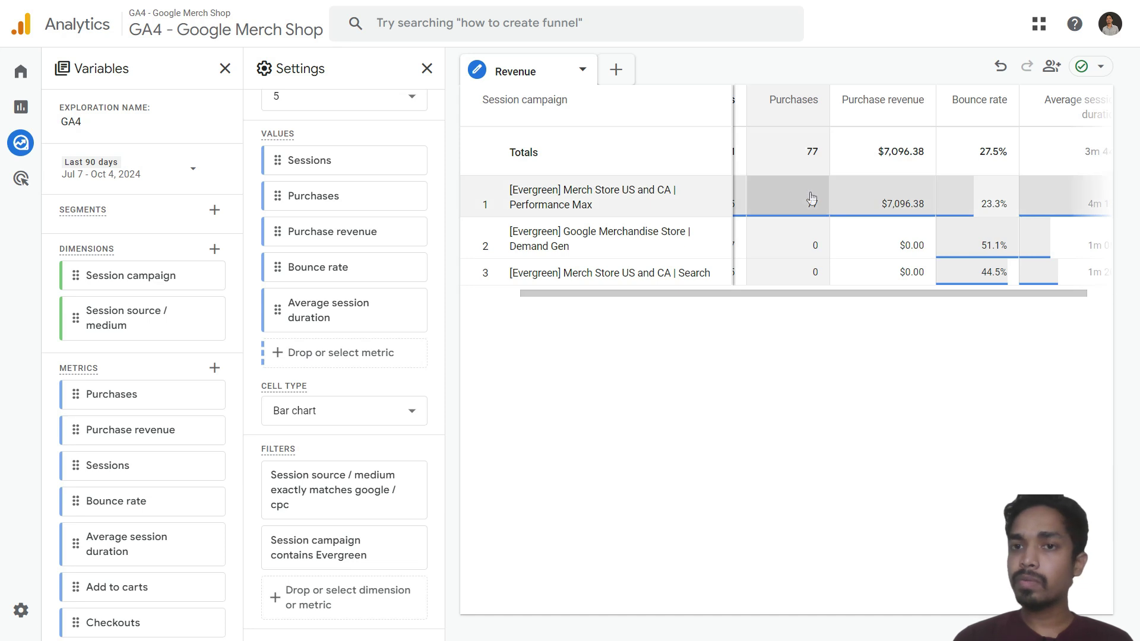
scroll(862, 211, "right", 1)
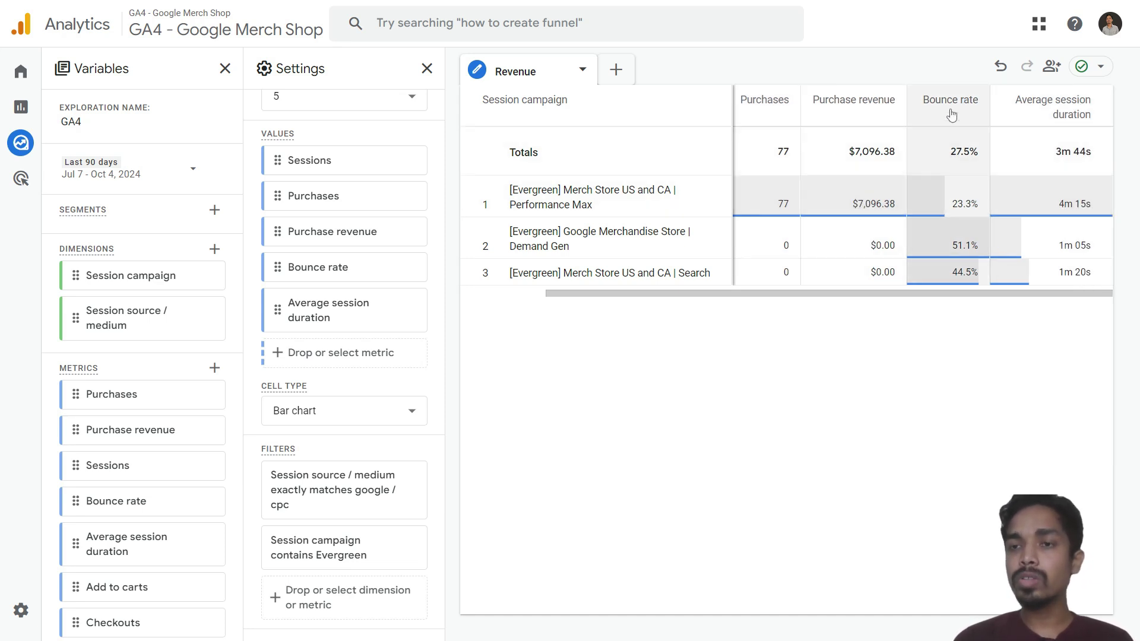
mouse_move(952, 114)
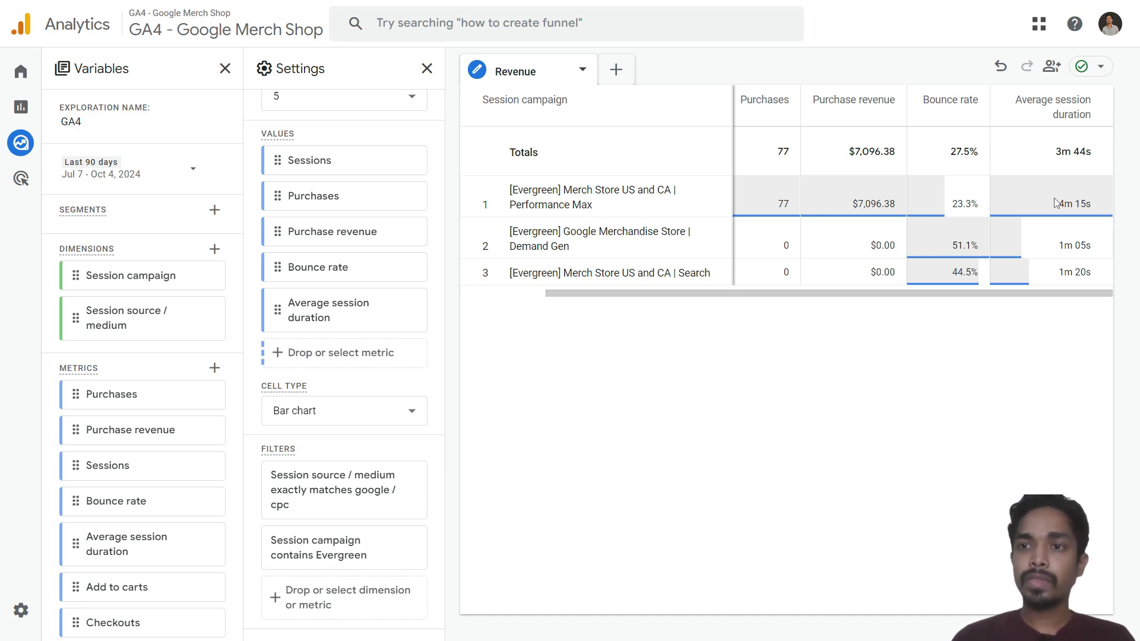
- Sort campaigns by average session duration, then duplicate the Revenue tab and rename it 'Country'
left_click(1087, 132)
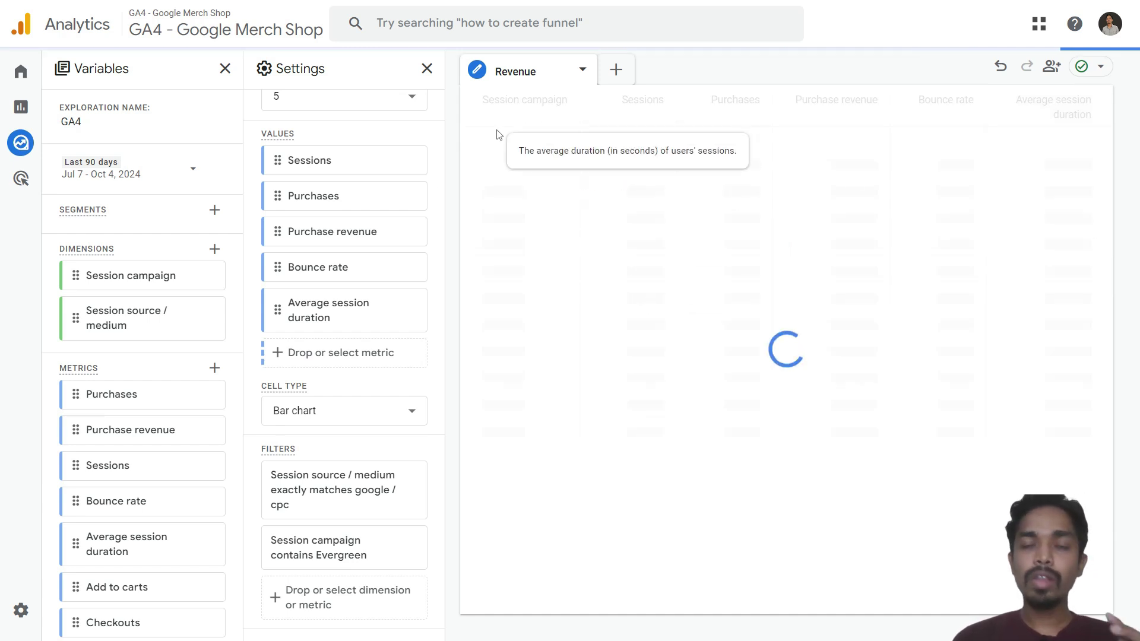
left_click(582, 71)
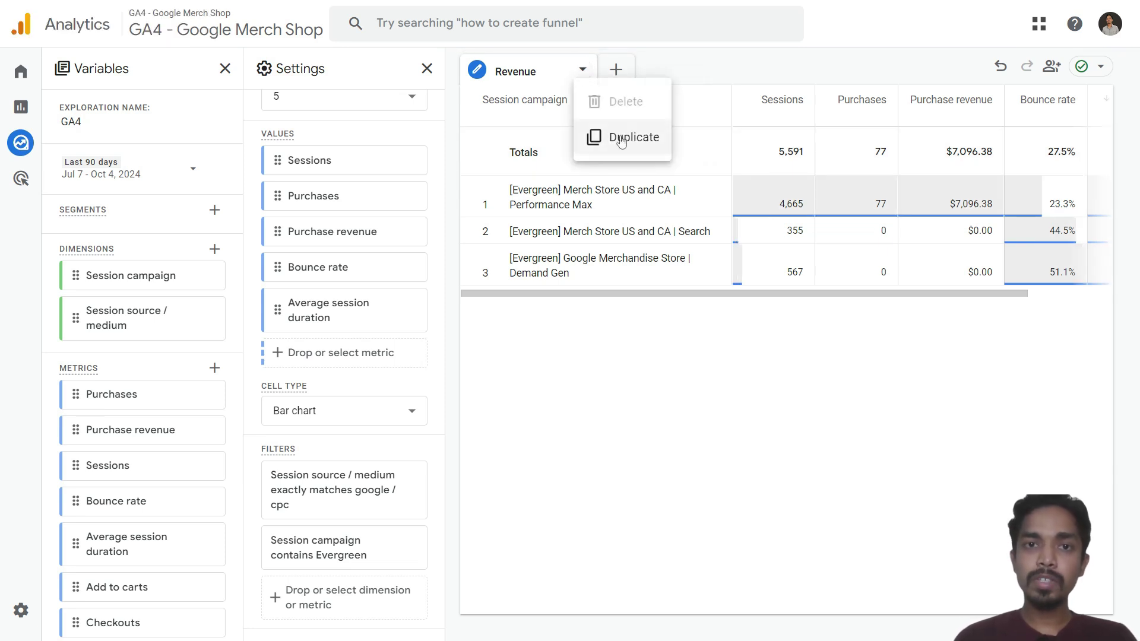
left_click(621, 138)
left_click(598, 64)
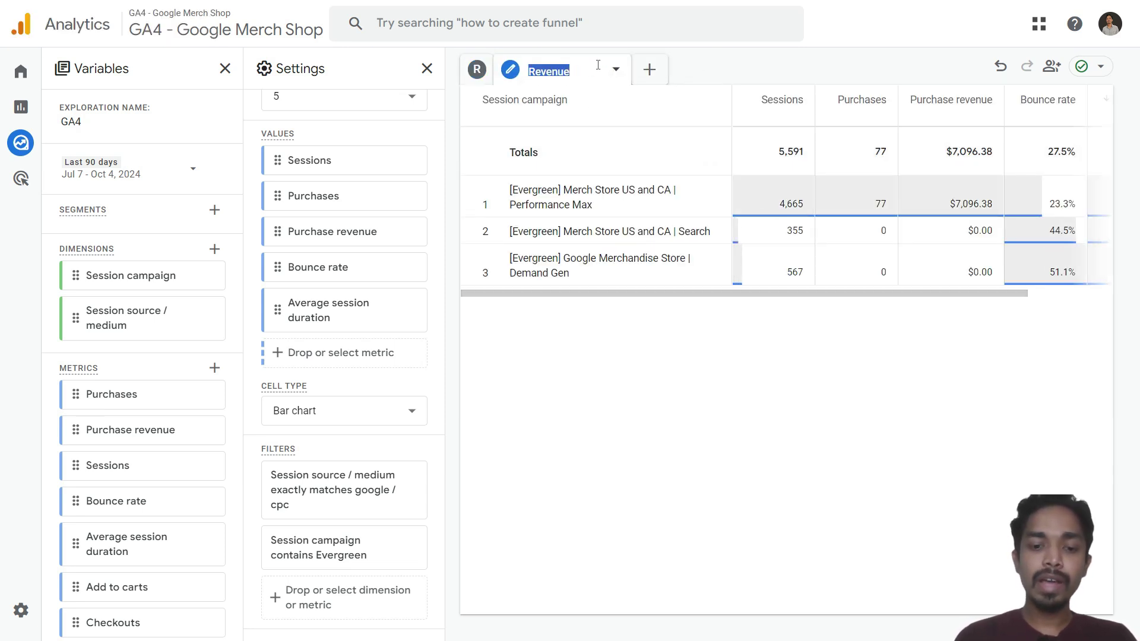
type("Country")
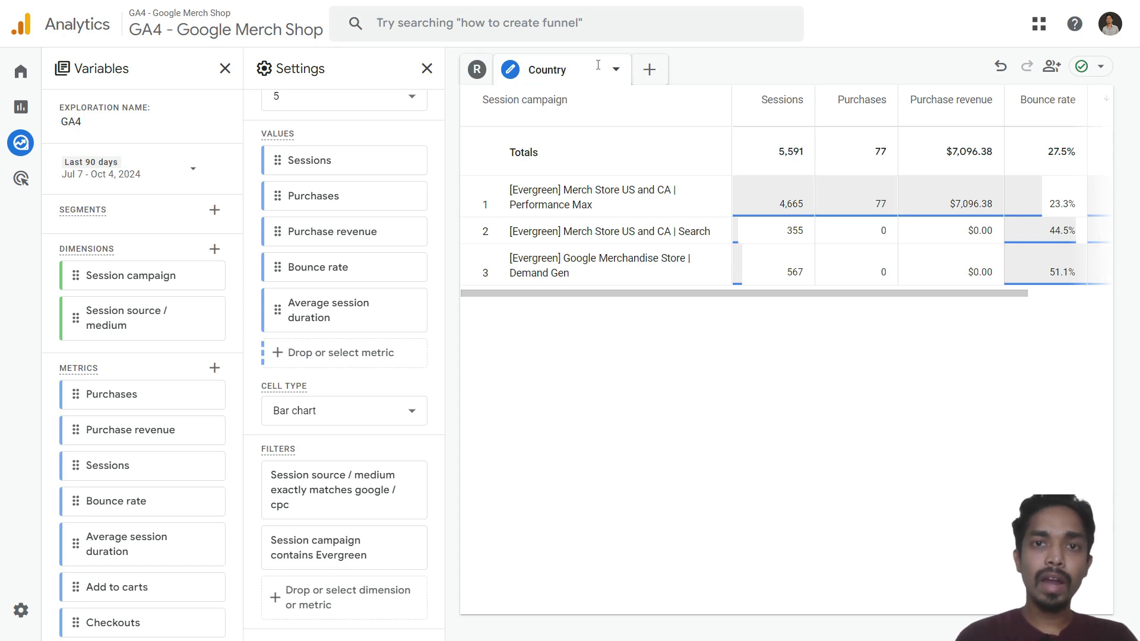
key("Return")
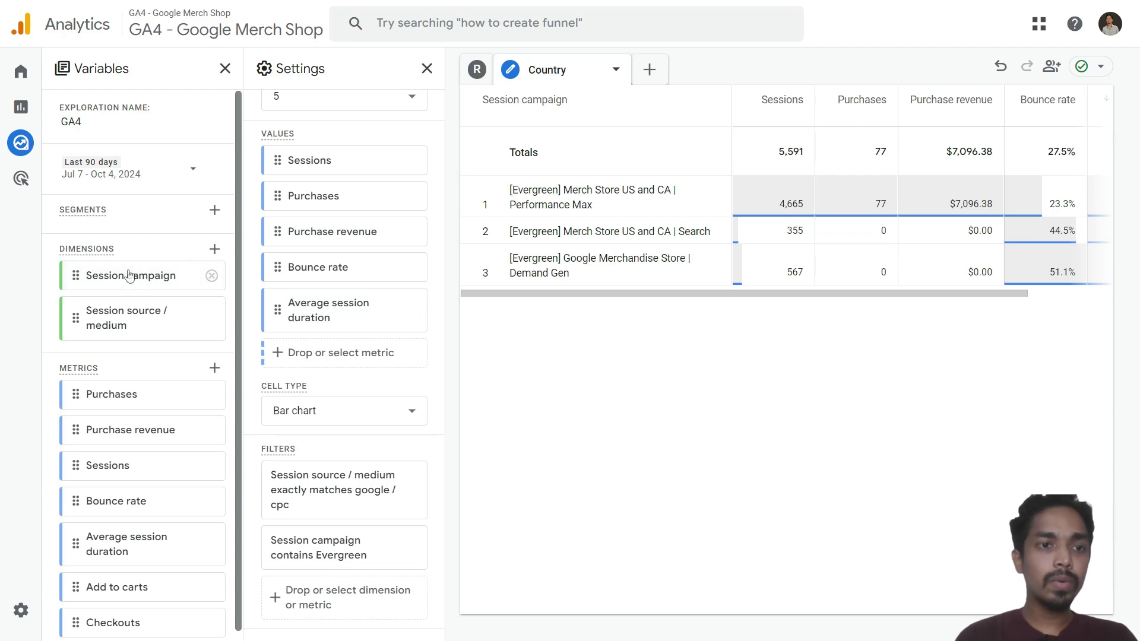
- Add the Country dimension to the exploration's dimension list
left_click(214, 249)
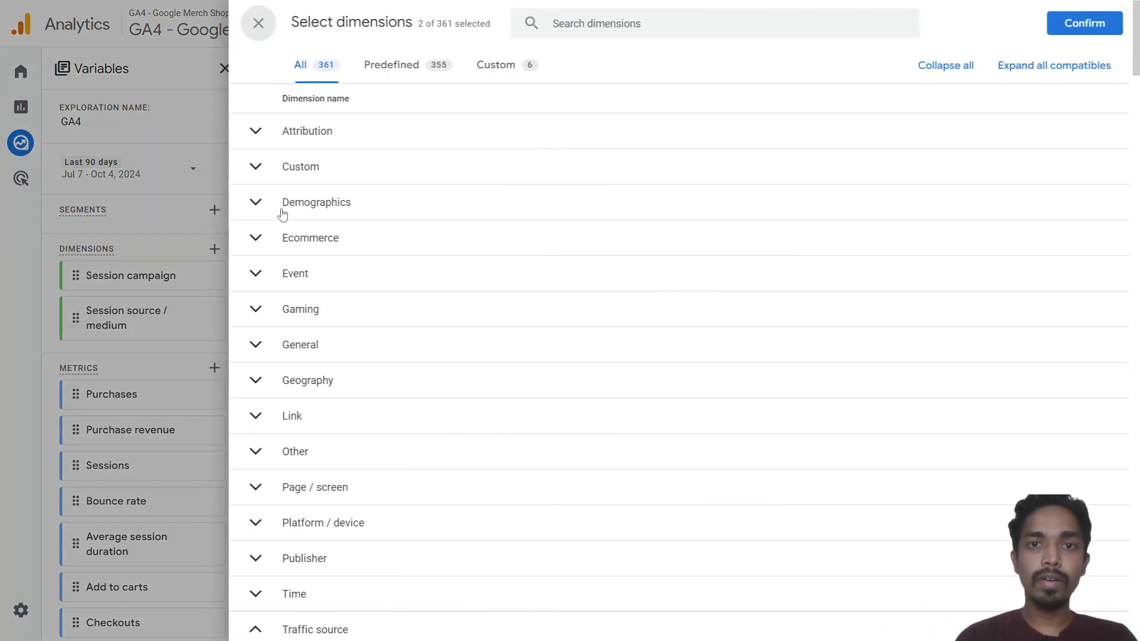
left_click(576, 23)
type("Co")
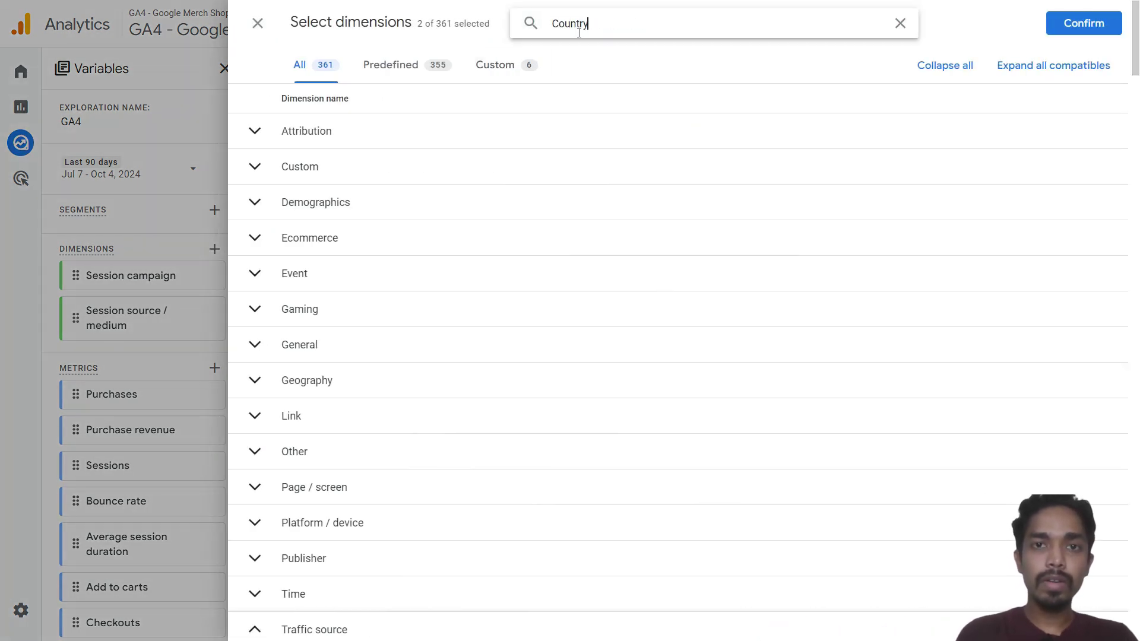
type("untry")
left_click(254, 163)
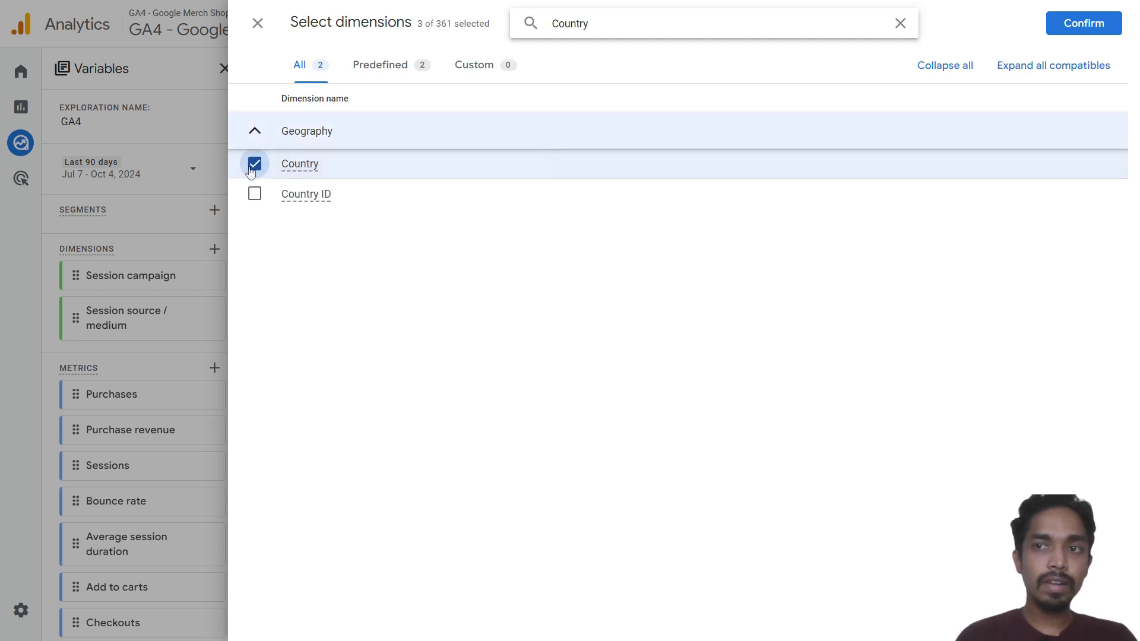
left_click(1110, 25)
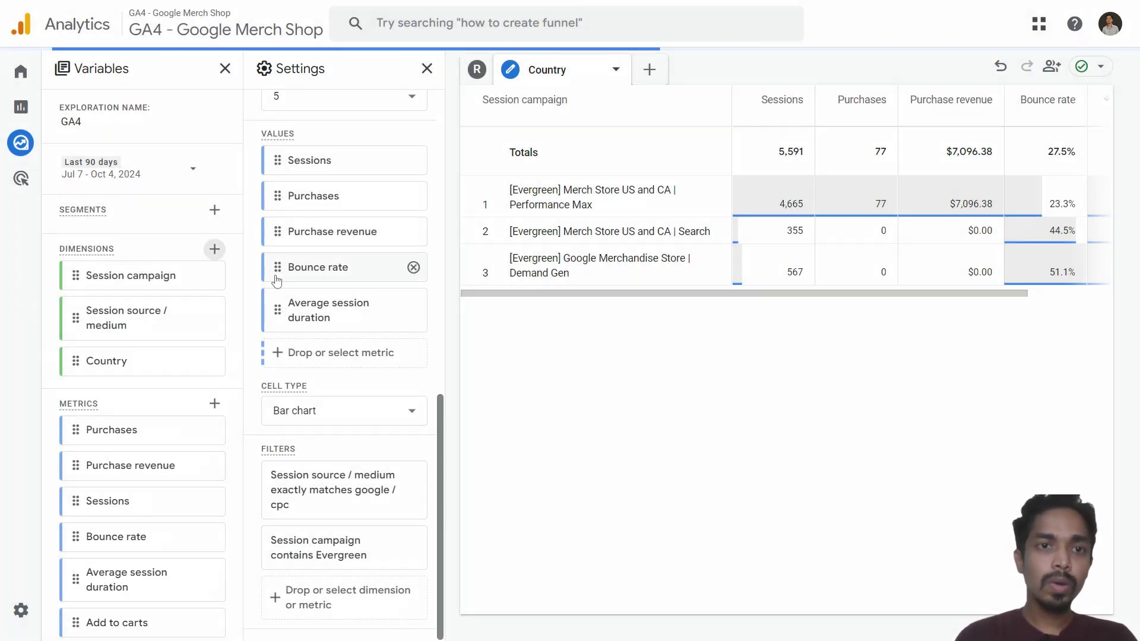
- Replace Session campaign with Country in Rows, showing United States at $6,308.27
scroll(297, 307, "up", 8)
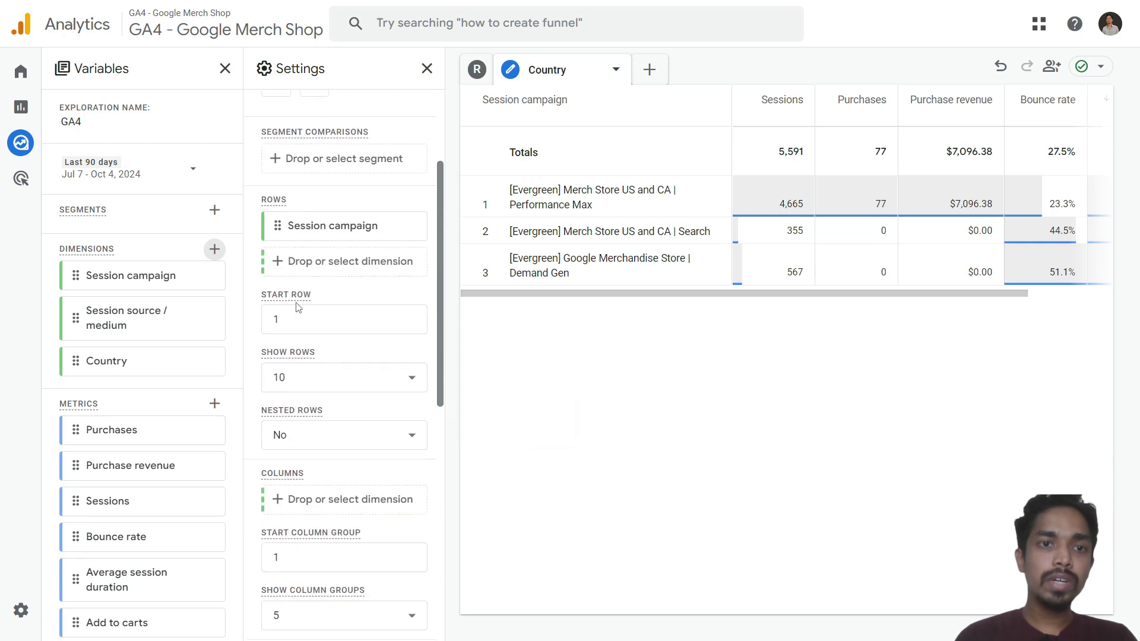
left_click(413, 237)
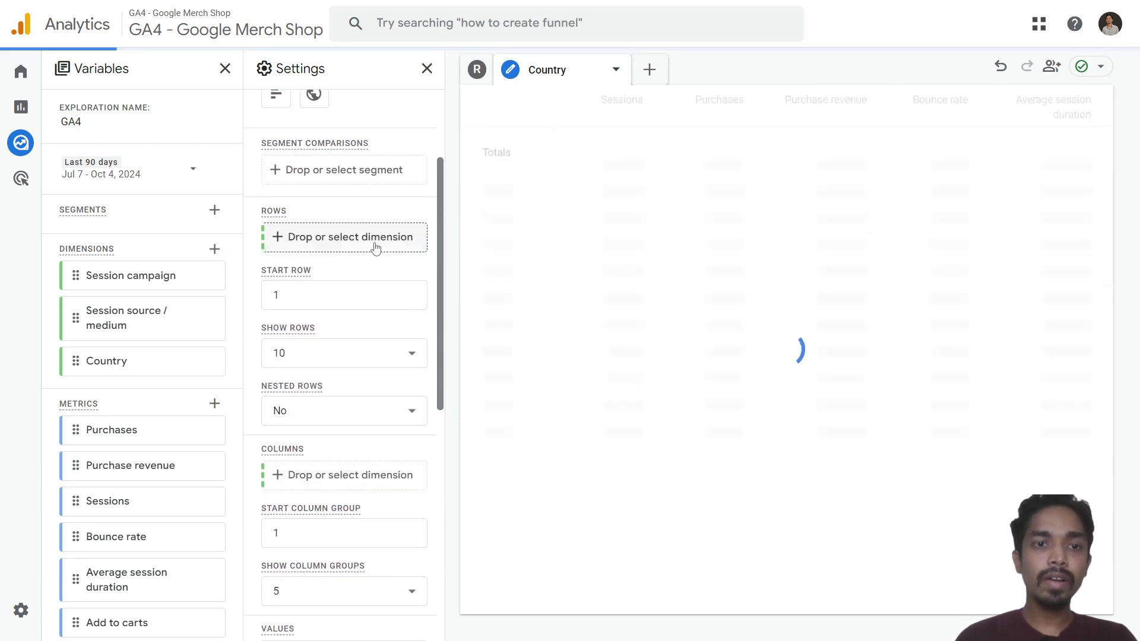
left_click(342, 248)
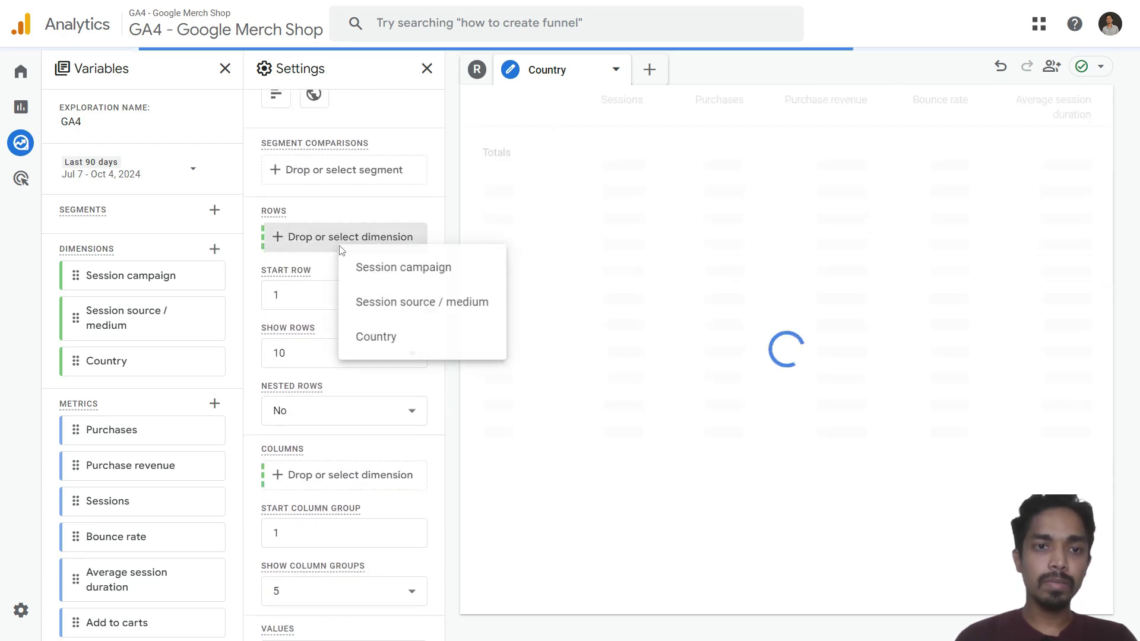
left_click(412, 344)
scroll(382, 336, "down", 5)
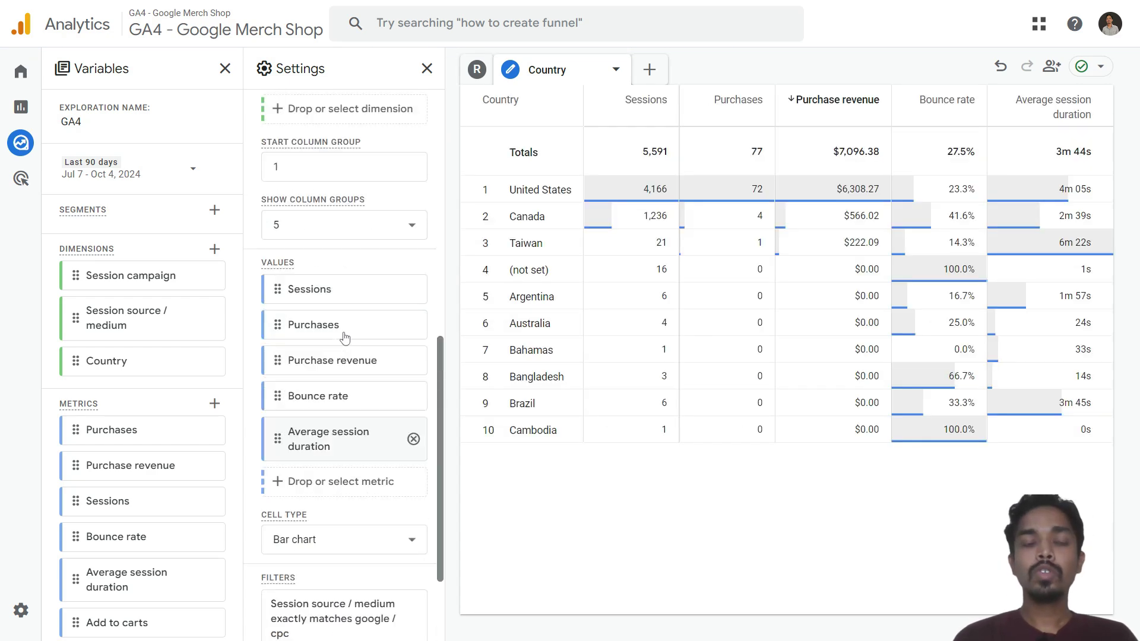
scroll(345, 337, "up", 8)
scroll(306, 376, "down", 10)
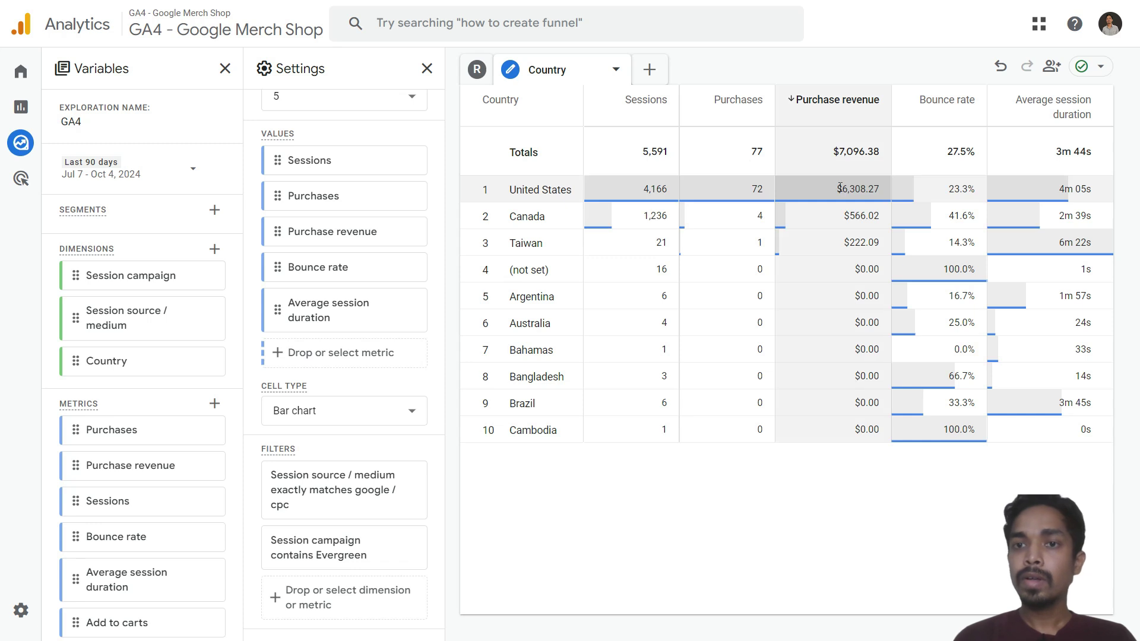
left_click_drag(840, 188, 898, 191)
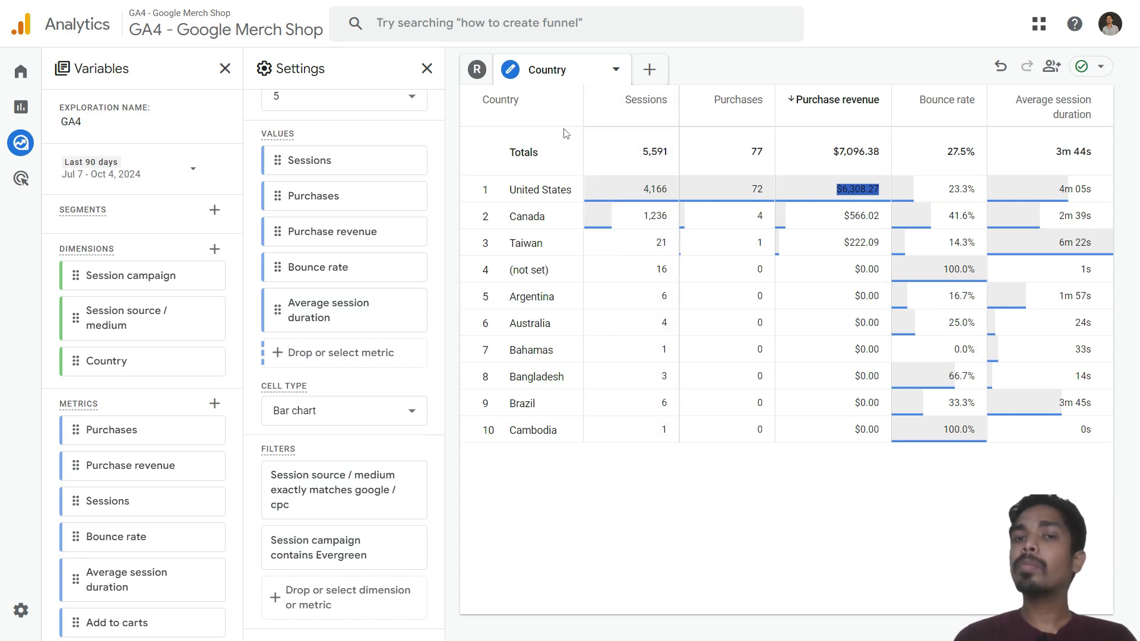
- Duplicate the Country tab and name the new copy 'Device - OS'
left_click(616, 69)
left_click(641, 146)
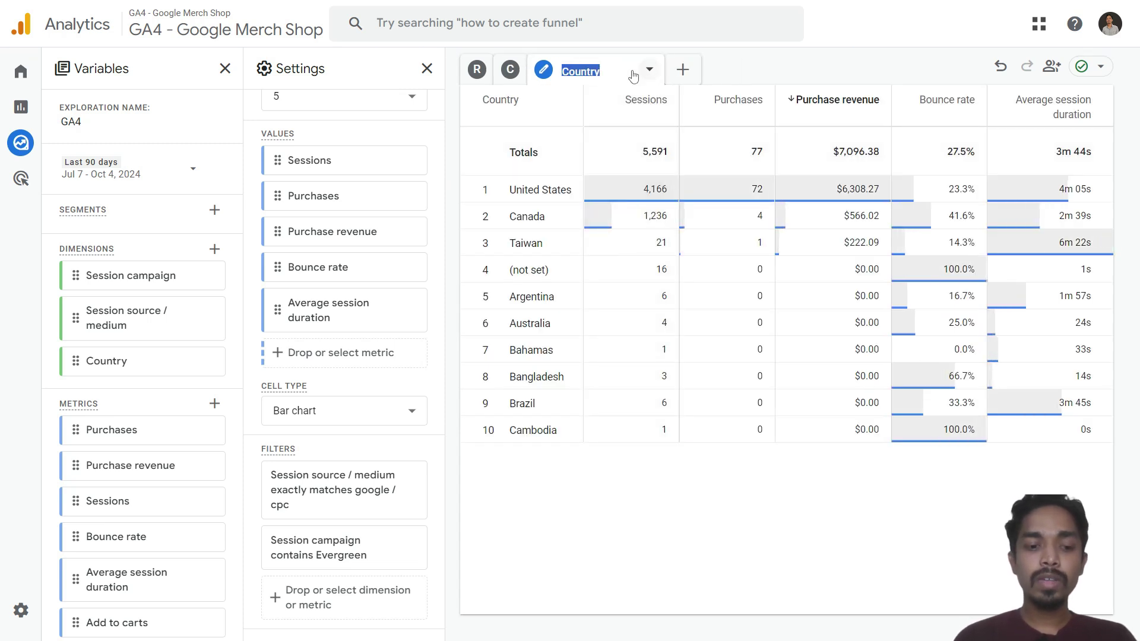
type("Device")
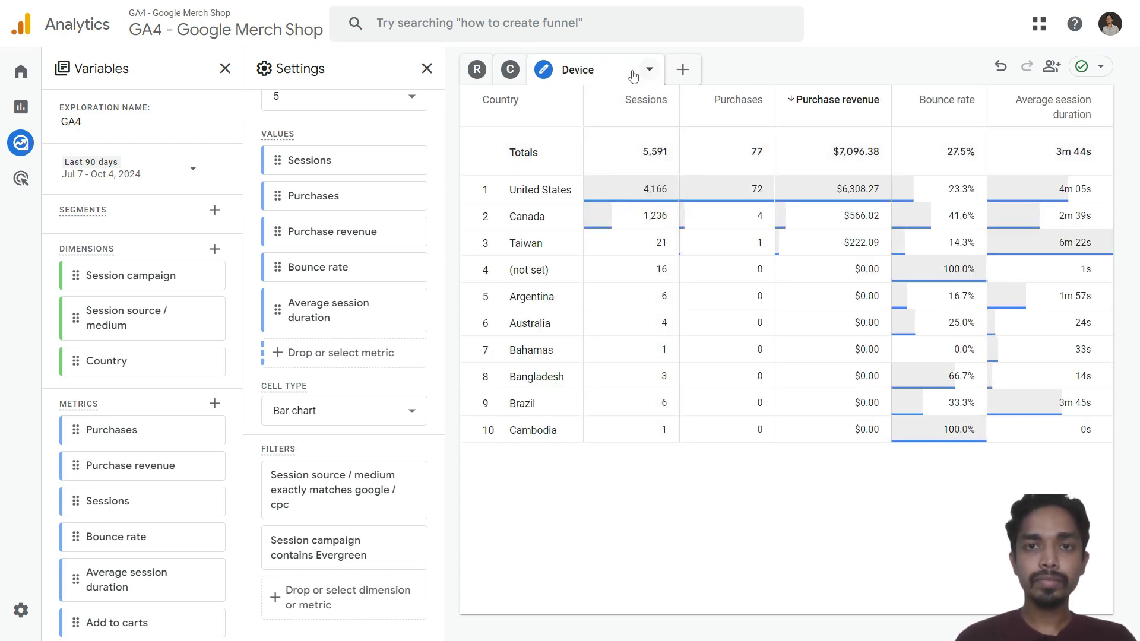
double_click(571, 73)
left_click(603, 72)
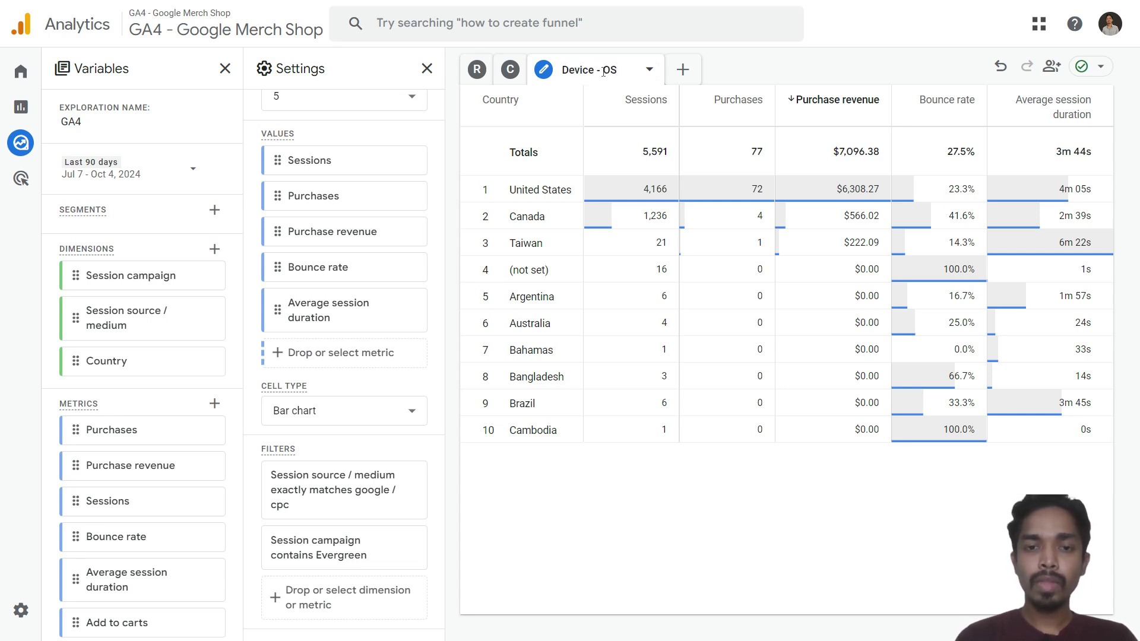
left_click(633, 559)
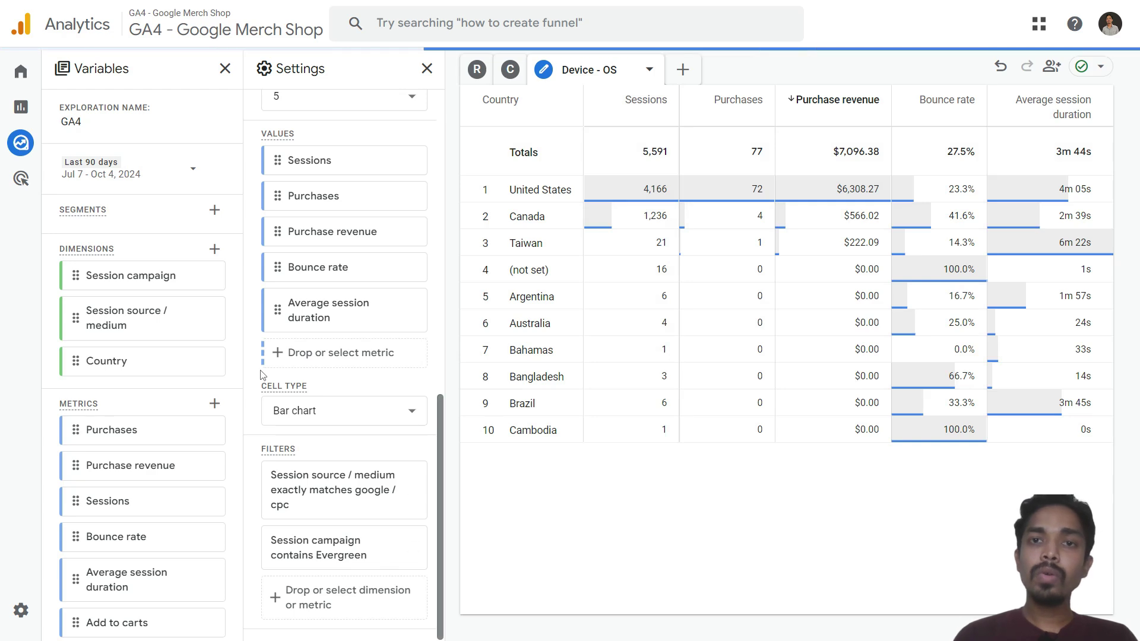
- Add the Operating system dimension to the exploration's dimension list
left_click(215, 249)
left_click(654, 26)
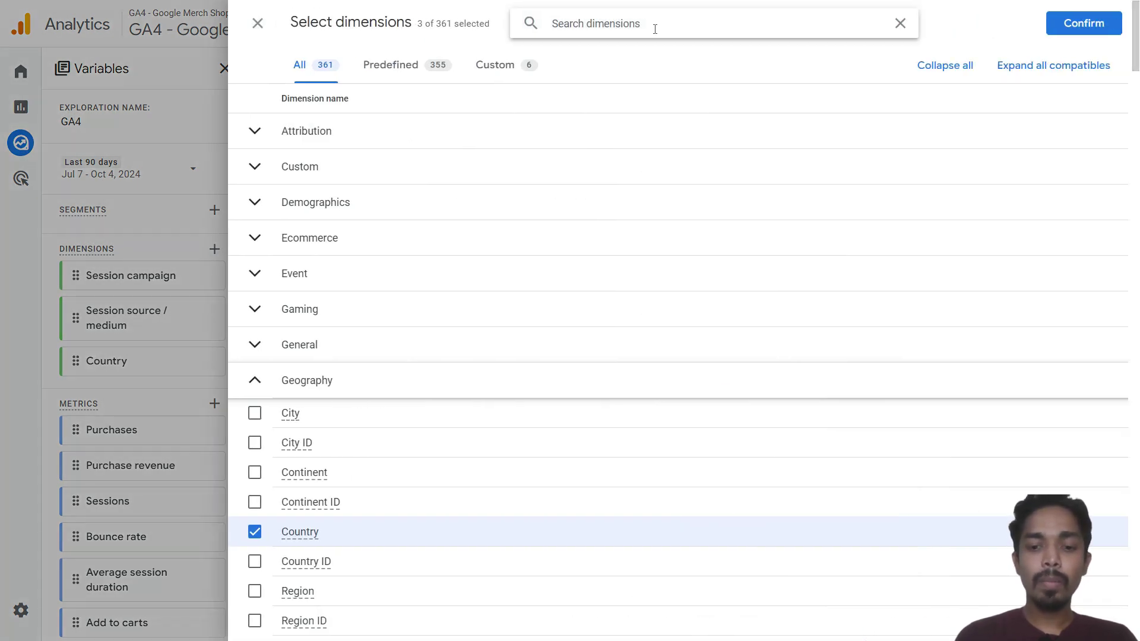
type("oper")
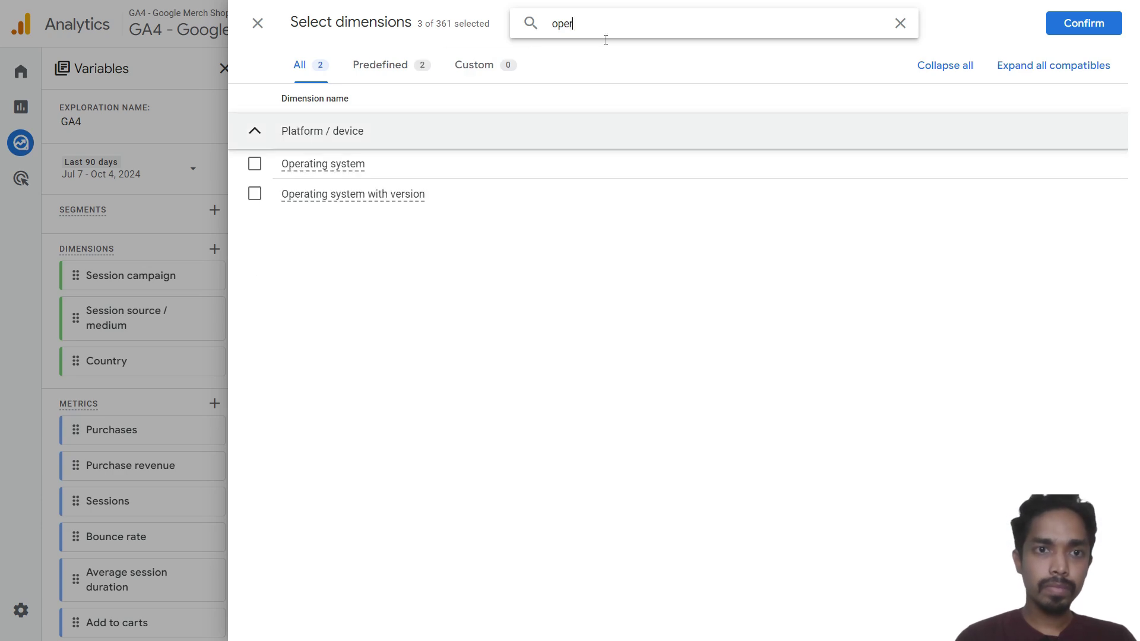
left_click(254, 163)
left_click(1092, 22)
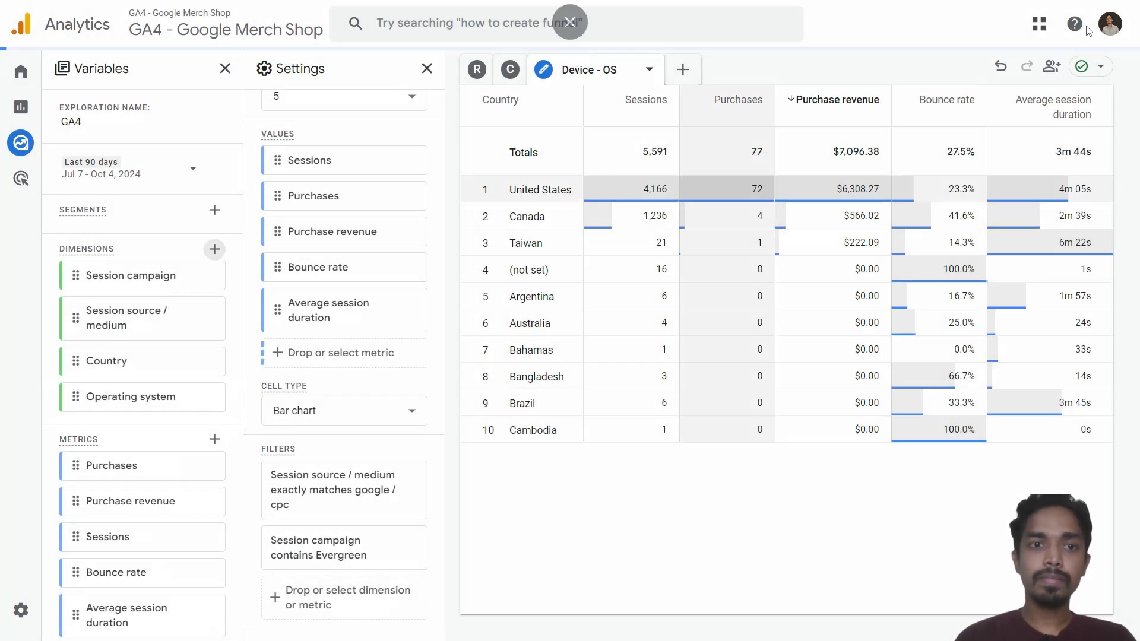
- Replace Country with Operating system in Rows, showing Android at $2,253.30
scroll(332, 305, "up", 4)
scroll(332, 306, "up", 5)
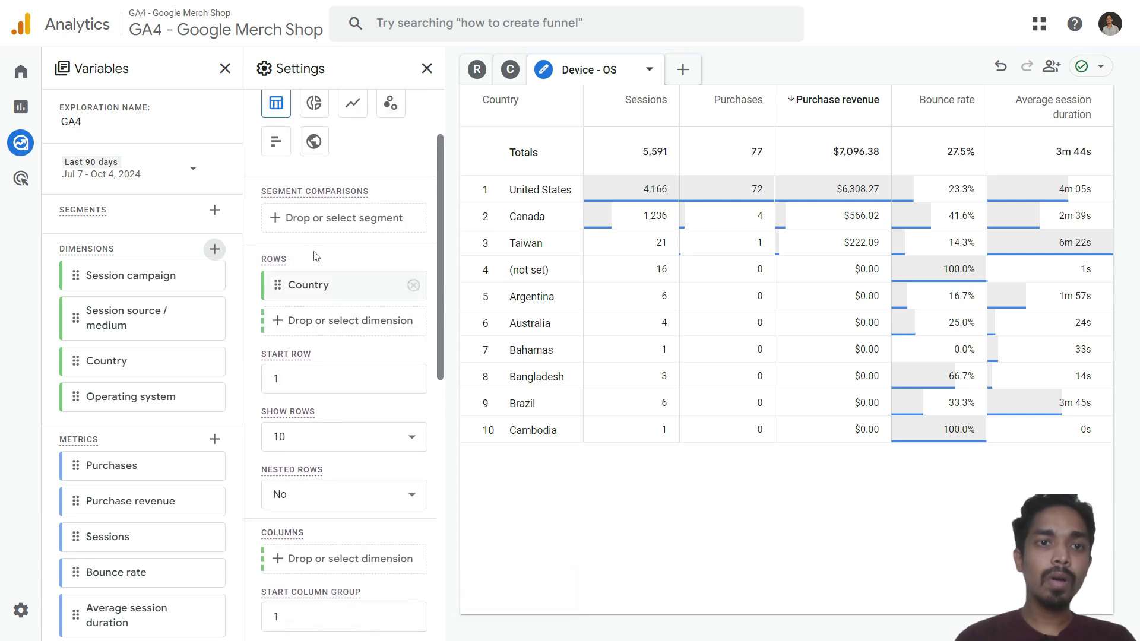
left_click(413, 288)
left_click(326, 291)
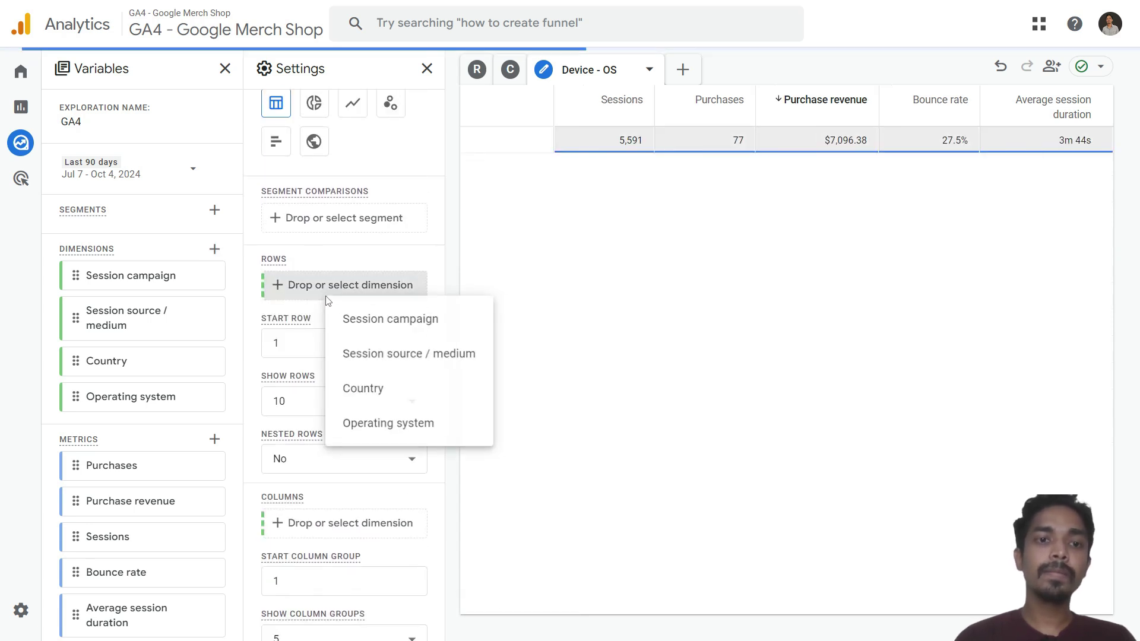
left_click(404, 428)
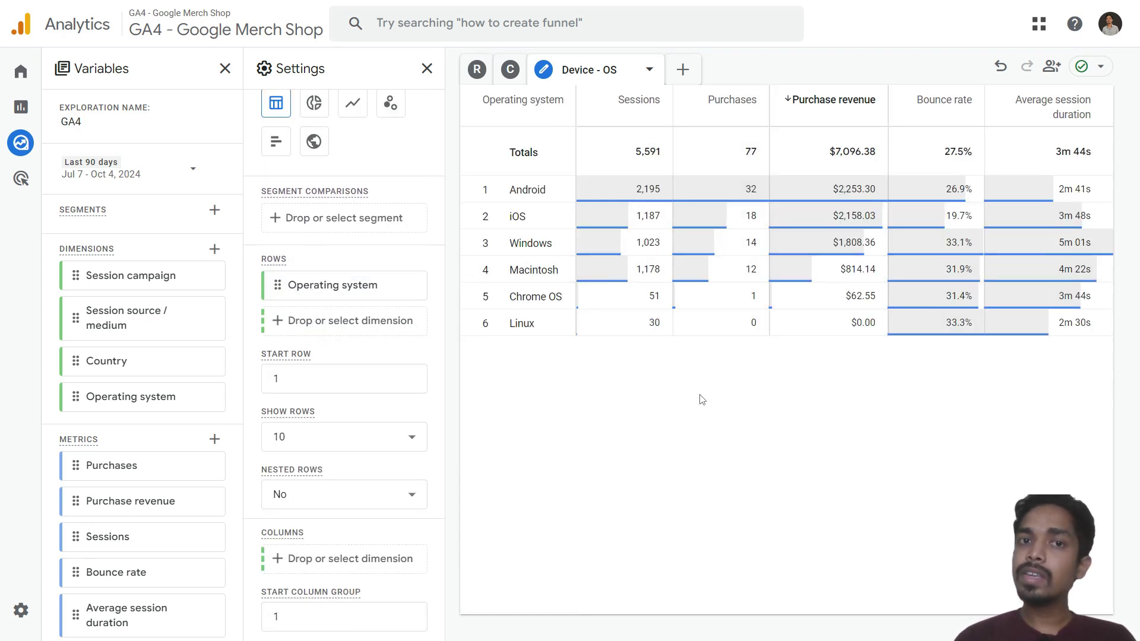
scroll(321, 351, "down", 10)
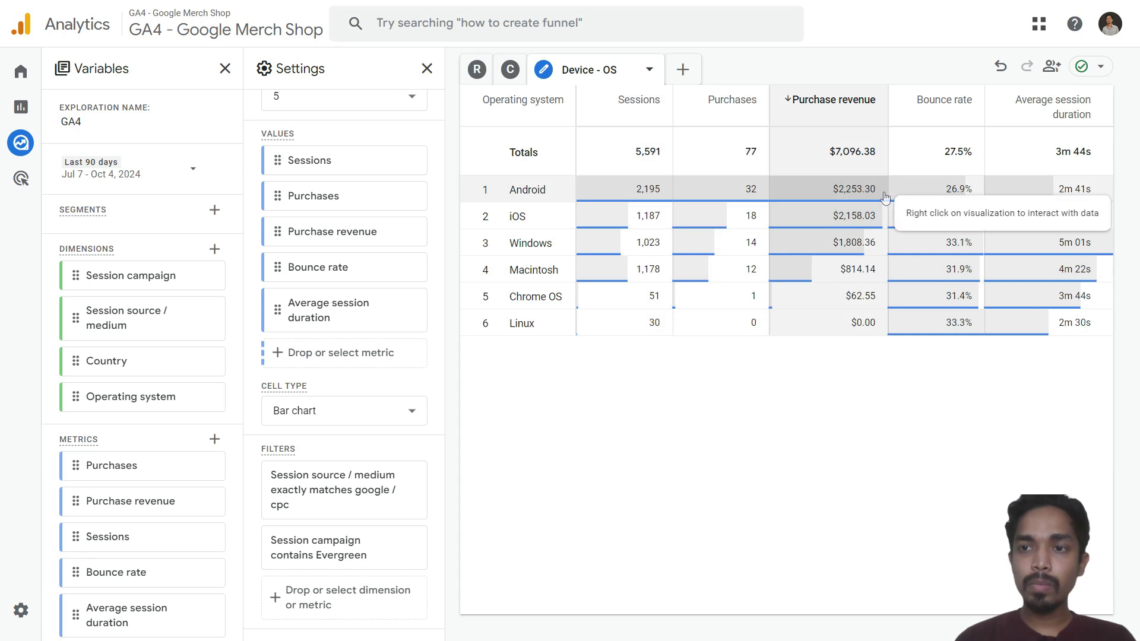
left_click(832, 194)
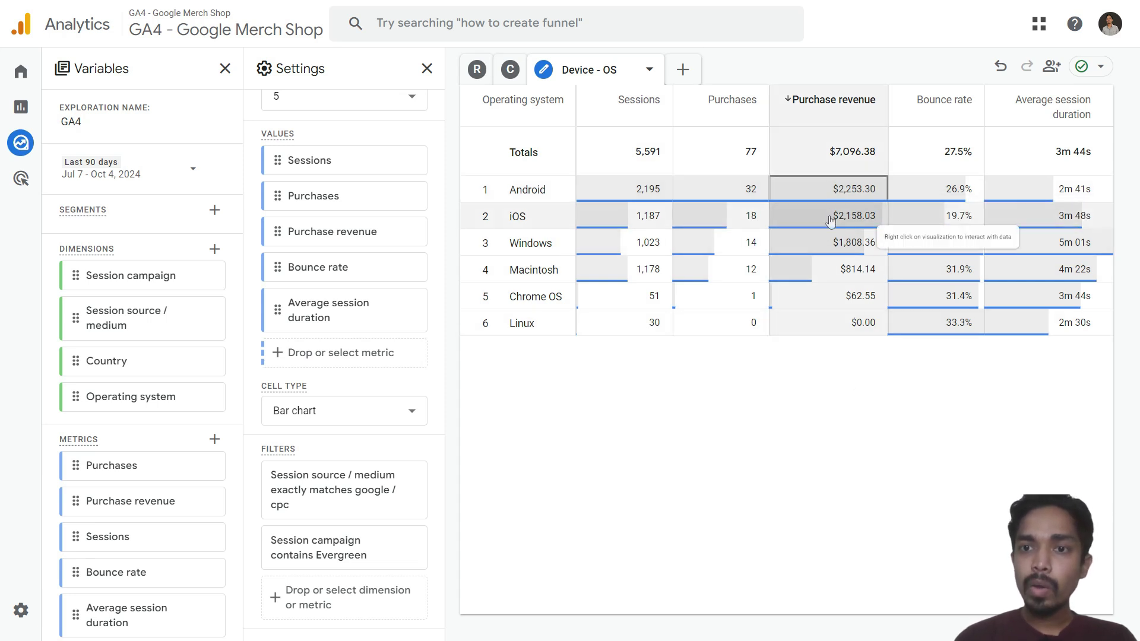
left_click(780, 363)
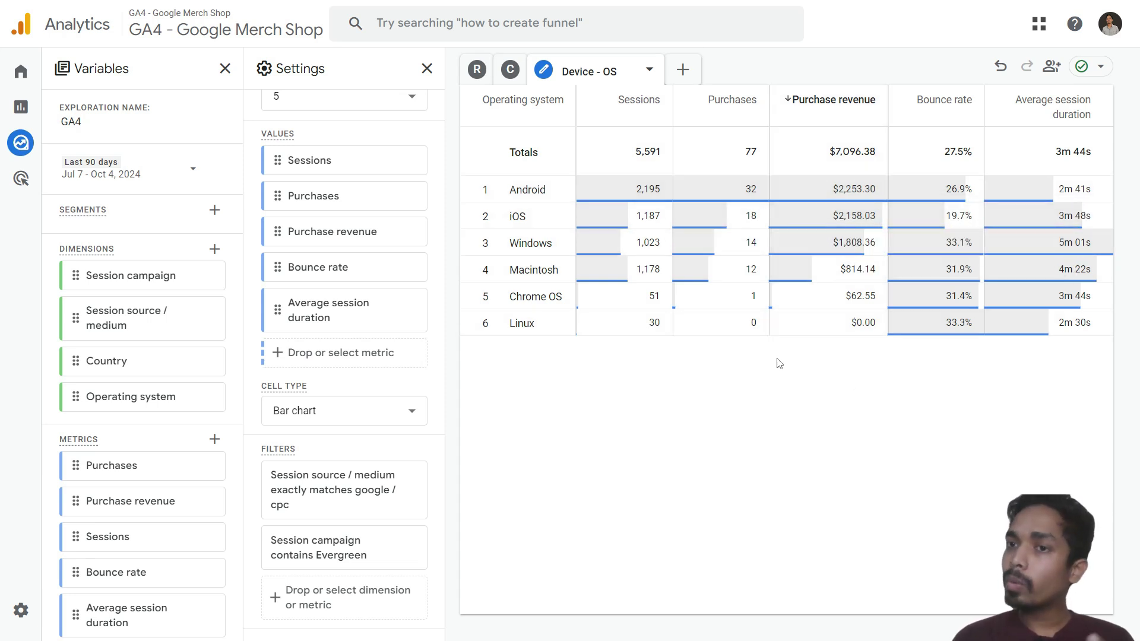